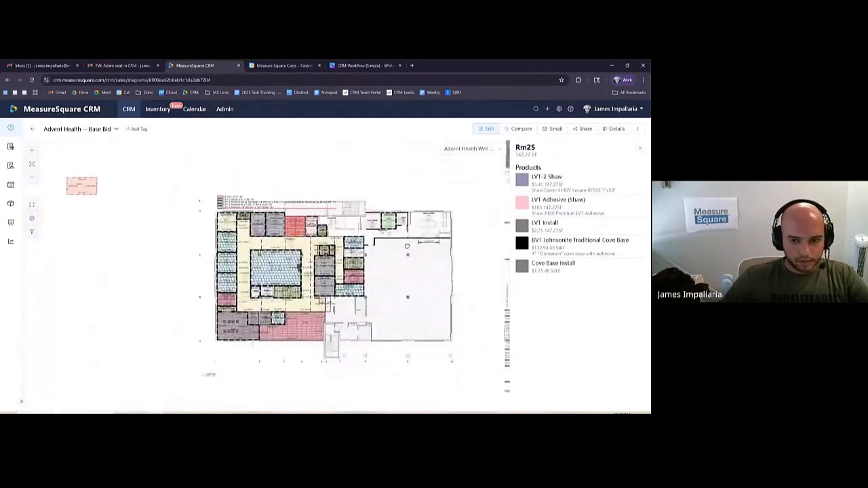
- Close the Rm25 details, collapse the quote list and start a new bid from the diagram
{"action": "left_click", "coordinate": [640, 148]}
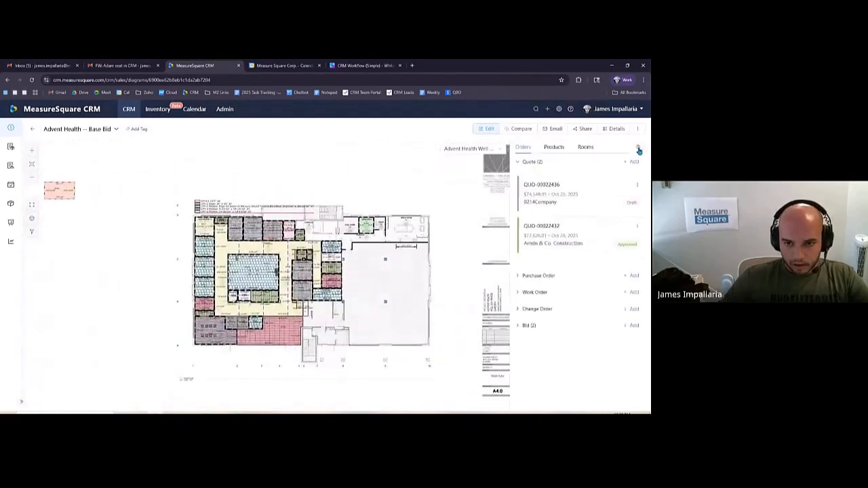
{"action": "left_click", "coordinate": [519, 163]}
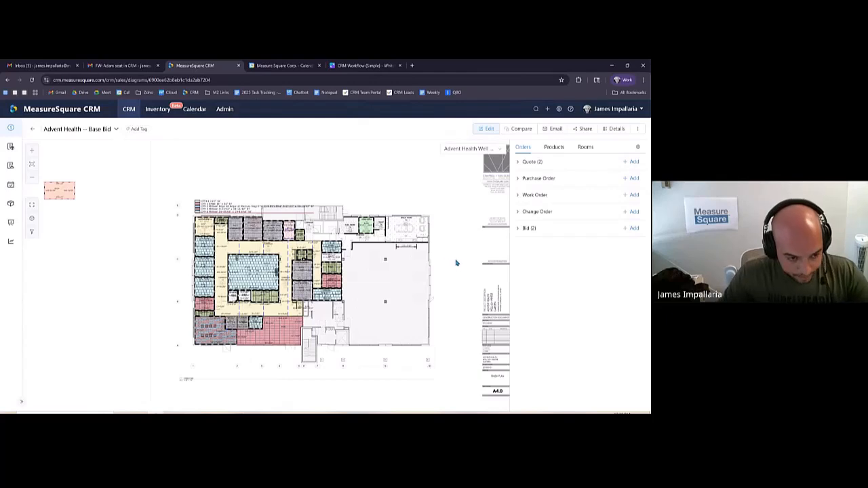
{"action": "left_click", "coordinate": [634, 231]}
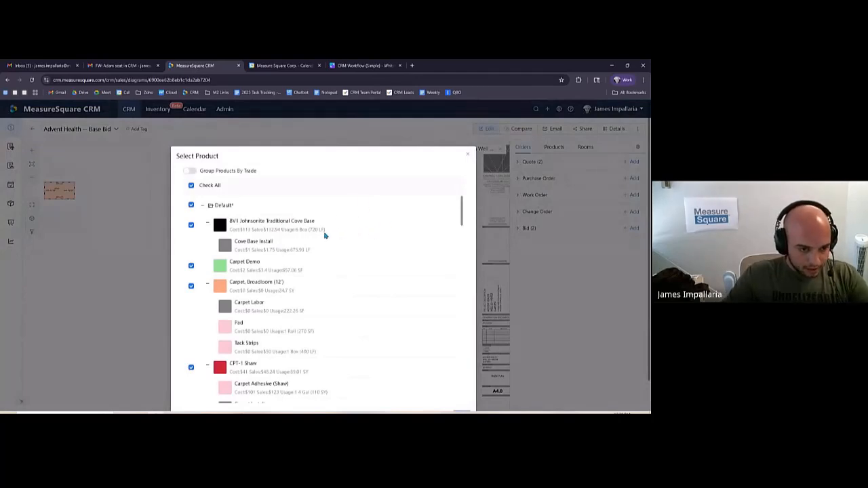
- Examine the bid's products by phase, collapsing the phase folders and reopening Phase 1st, and switch to grouping by trade
{"action": "scroll", "coordinate": [324, 234], "scroll_direction": "down", "scroll_amount": 2}
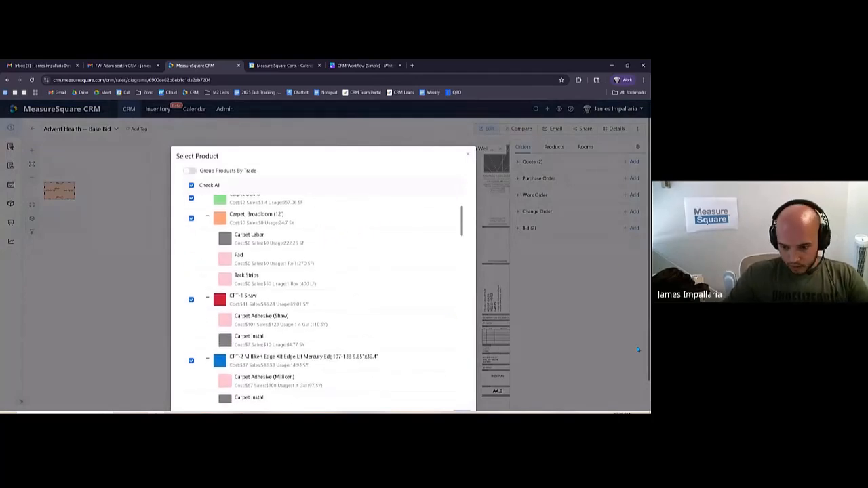
{"action": "scroll", "coordinate": [405, 273], "scroll_direction": "down", "scroll_amount": 8}
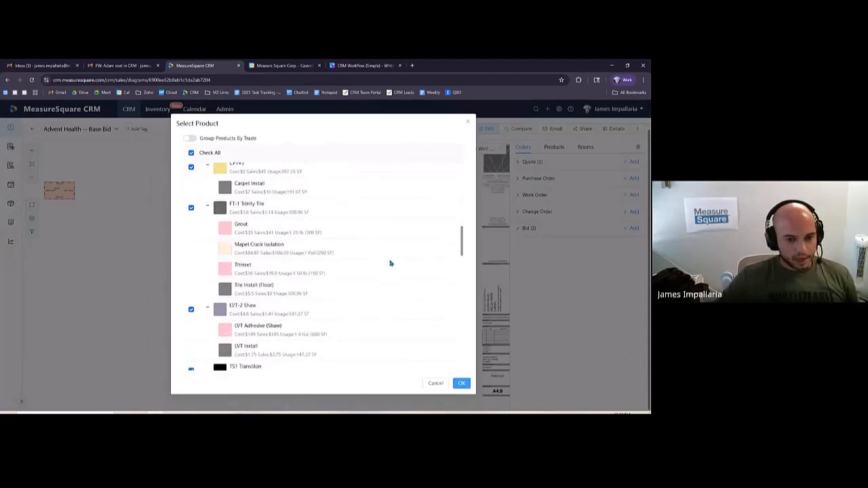
{"action": "scroll", "coordinate": [389, 264], "scroll_direction": "down", "scroll_amount": 10}
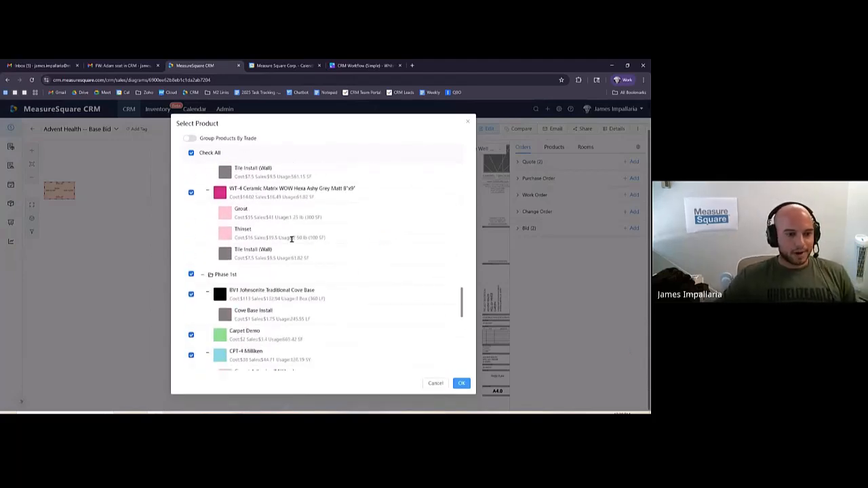
{"action": "scroll", "coordinate": [291, 238], "scroll_direction": "up", "scroll_amount": 15}
{"action": "left_click", "coordinate": [203, 226]}
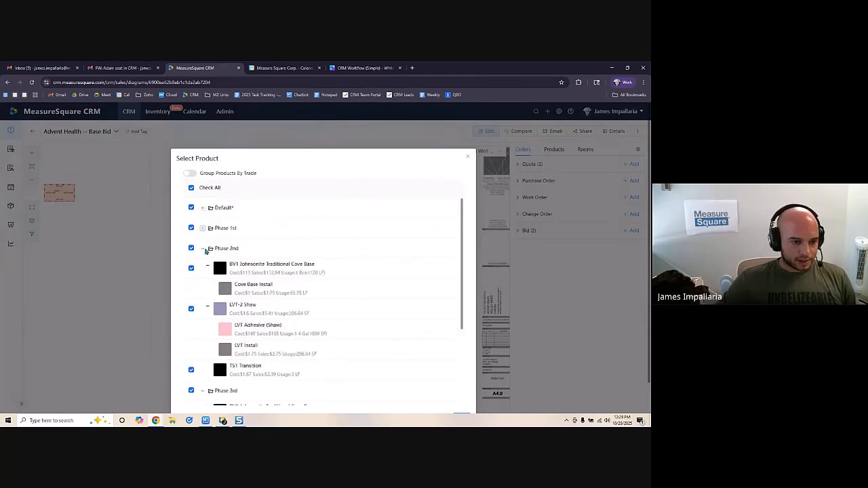
{"action": "left_click", "coordinate": [203, 249]}
{"action": "left_click", "coordinate": [203, 269]}
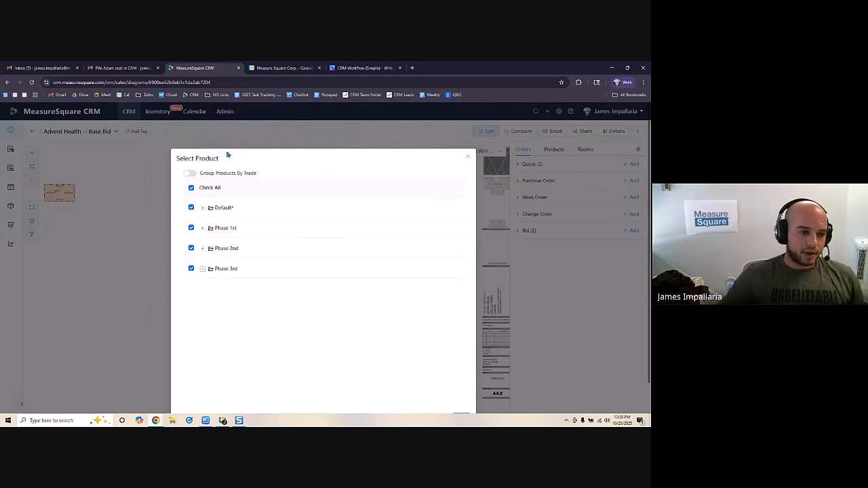
{"action": "left_click", "coordinate": [202, 228]}
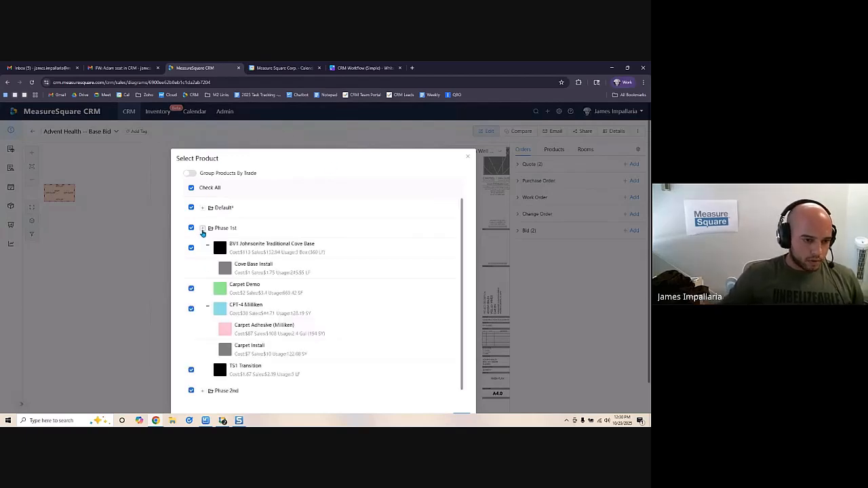
{"action": "left_click", "coordinate": [189, 173]}
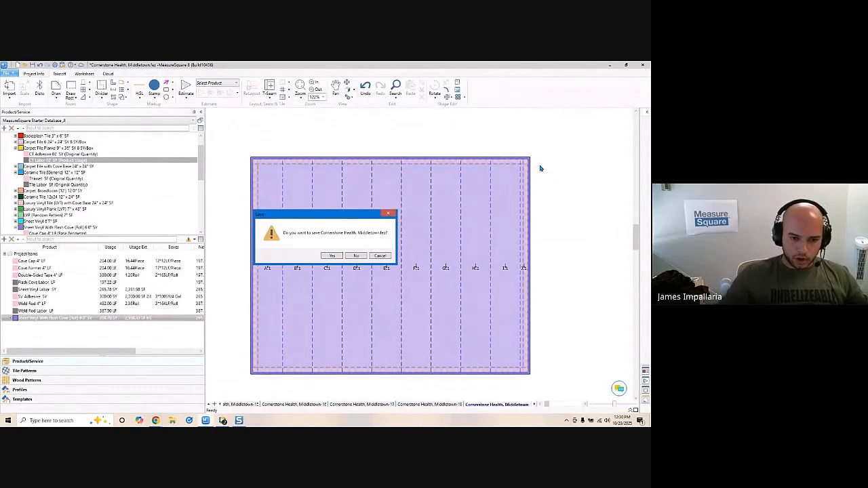
- In MeasureSquare 8, discard the Cornerstone Health, Middletown changes and set the Advent Health base bid to estimate by Project, accepting the roll cut reset
{"action": "left_click", "coordinate": [355, 257]}
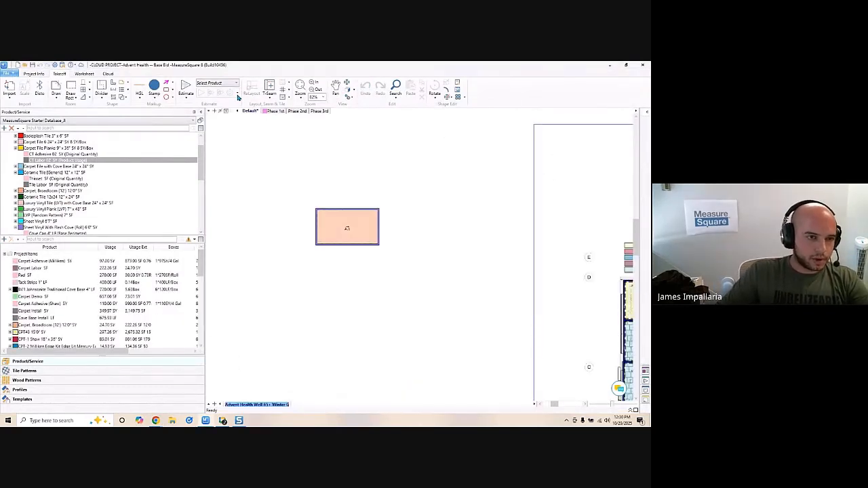
{"action": "left_click", "coordinate": [239, 97]}
{"action": "mouse_move", "coordinate": [256, 142]}
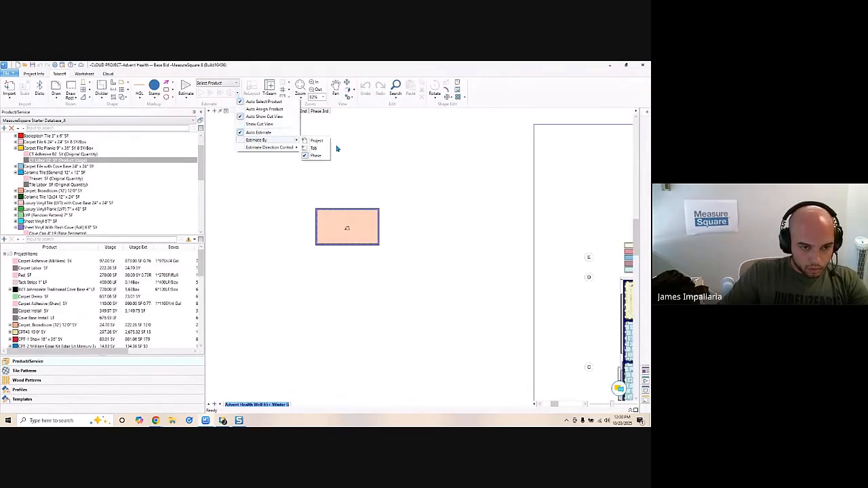
{"action": "left_click", "coordinate": [325, 142]}
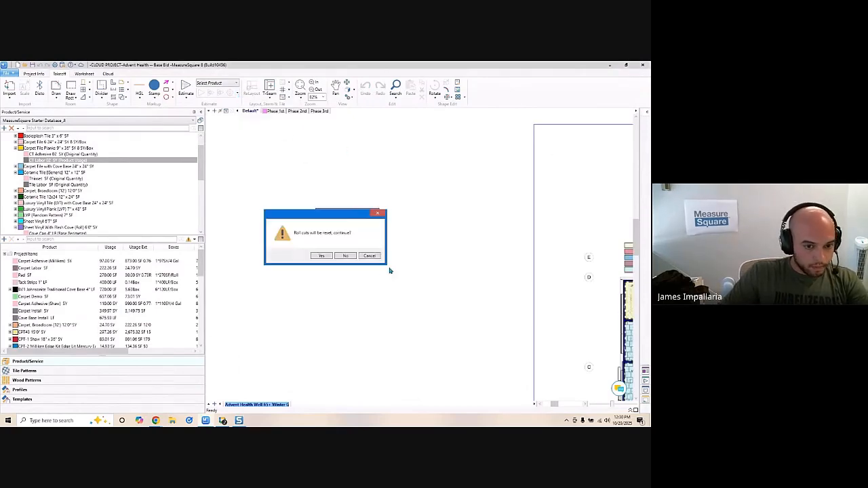
{"action": "left_click", "coordinate": [325, 258]}
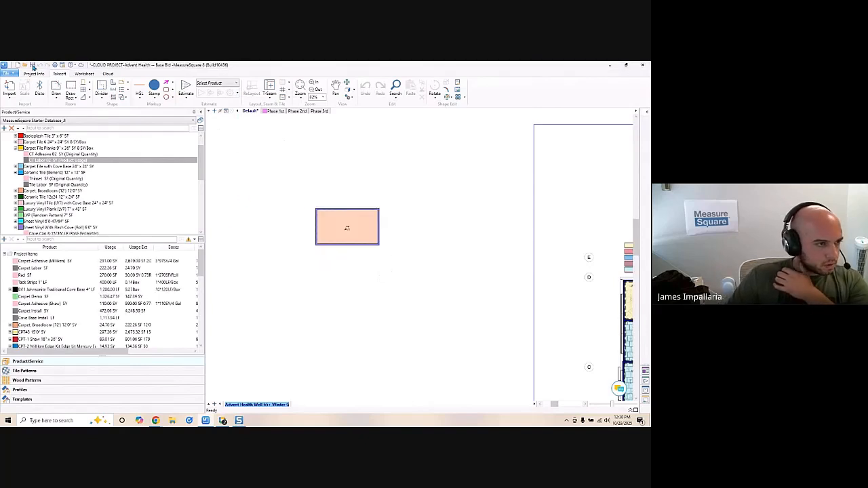
- Save the Advent Health base bid cloud project and continue to MeasureSquare CRM
{"action": "left_click", "coordinate": [32, 67]}
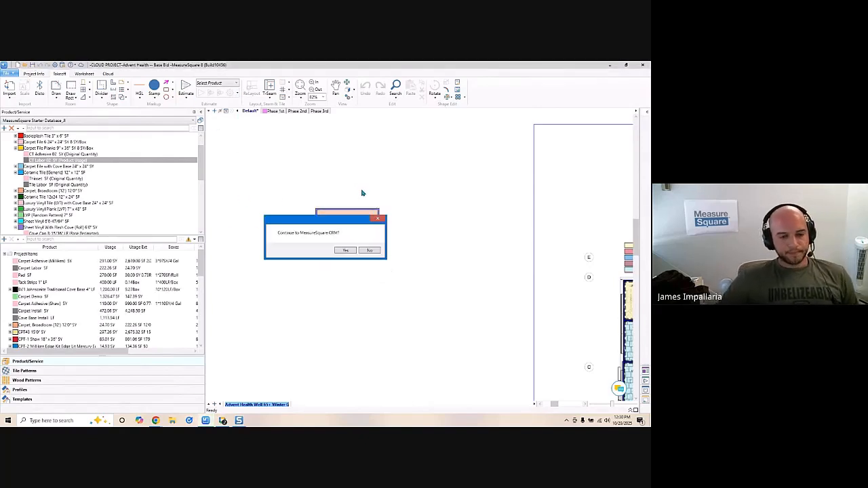
{"action": "left_click", "coordinate": [351, 251]}
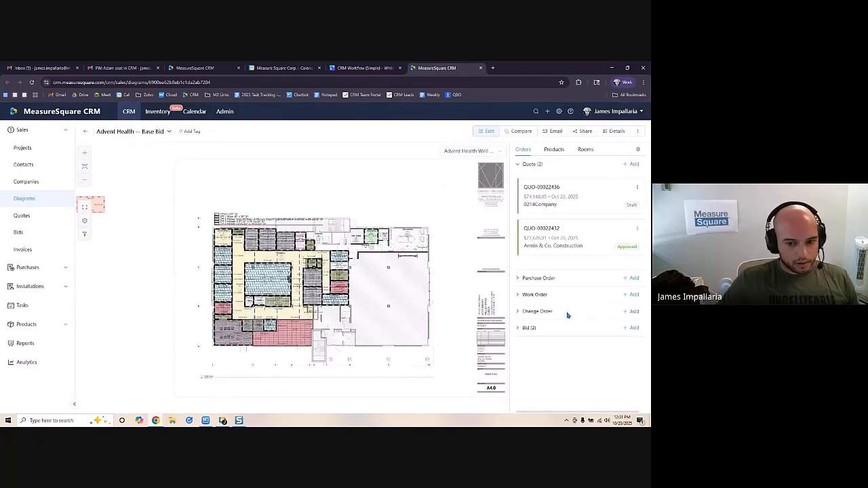
- Start a bid from the diagram, group its products by trade and collapse the trade folders
{"action": "left_click", "coordinate": [633, 328]}
{"action": "left_click", "coordinate": [190, 174]}
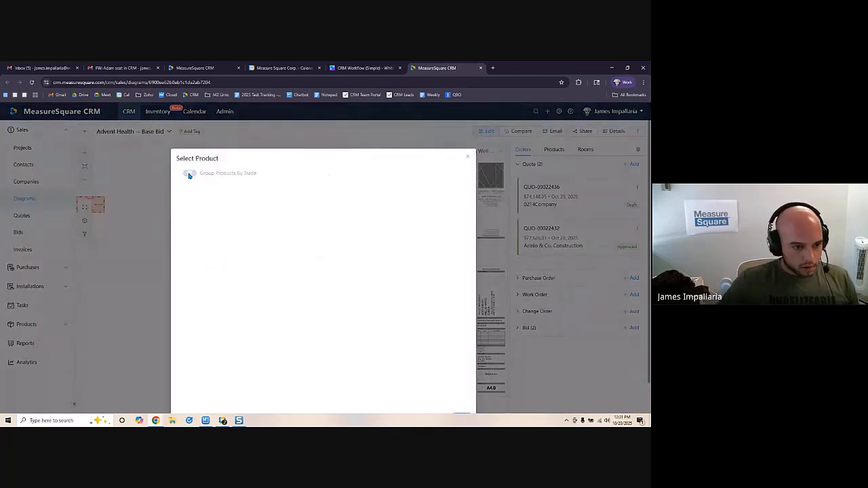
{"action": "left_click", "coordinate": [208, 228]}
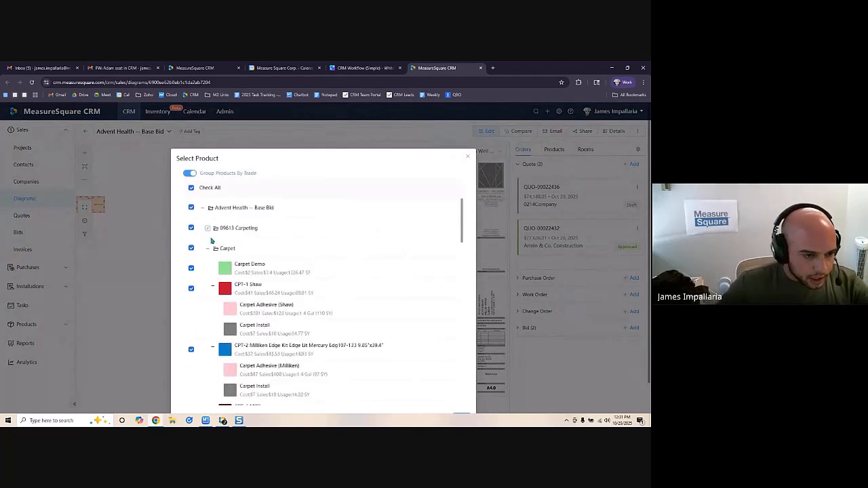
{"action": "left_click", "coordinate": [208, 249]}
{"action": "left_click", "coordinate": [208, 223]}
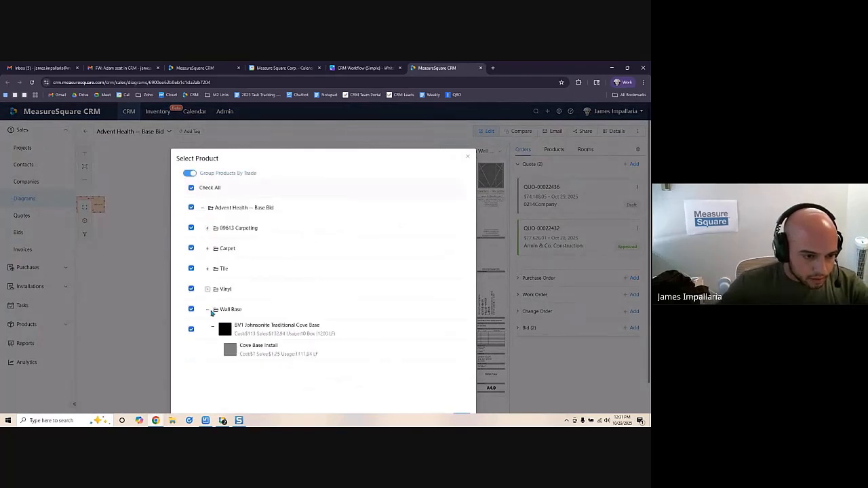
{"action": "left_click", "coordinate": [208, 309]}
- Exclude the 09613 Carpeting folder from the selection and create the bid with the Carpet, Tile, Vinyl and Wall Base products
{"action": "left_click", "coordinate": [190, 228]}
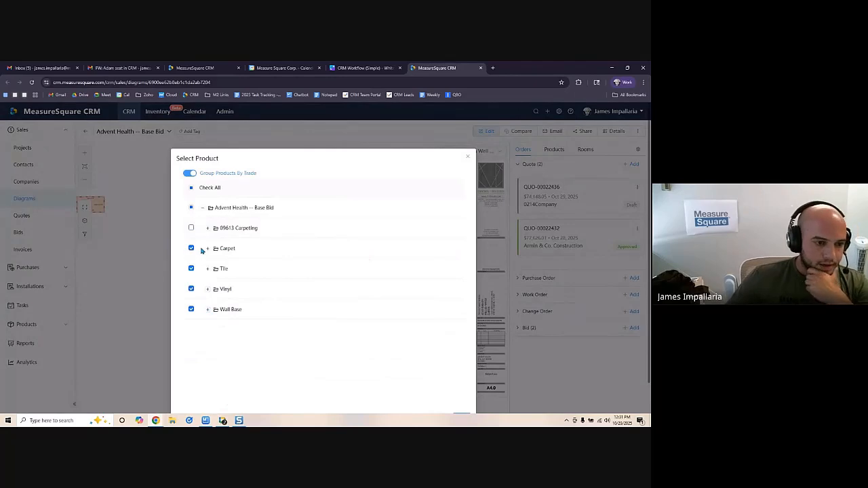
{"action": "left_click", "coordinate": [206, 249]}
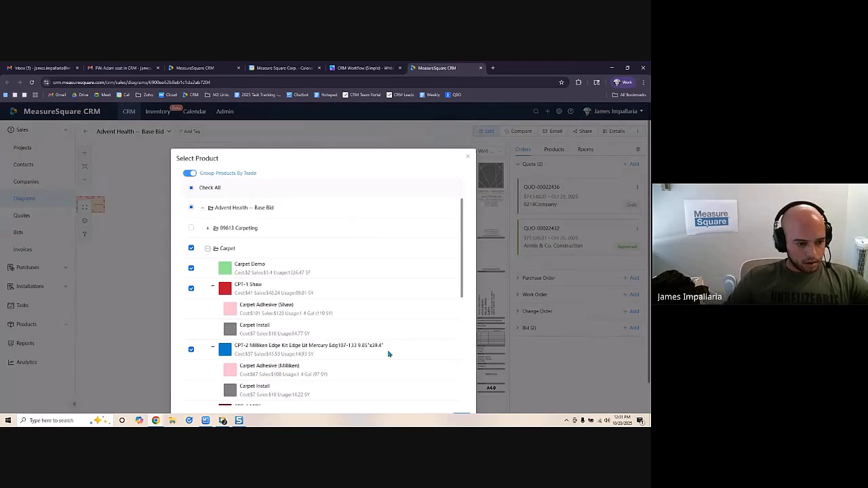
{"action": "scroll", "coordinate": [377, 359], "scroll_direction": "down", "scroll_amount": 3}
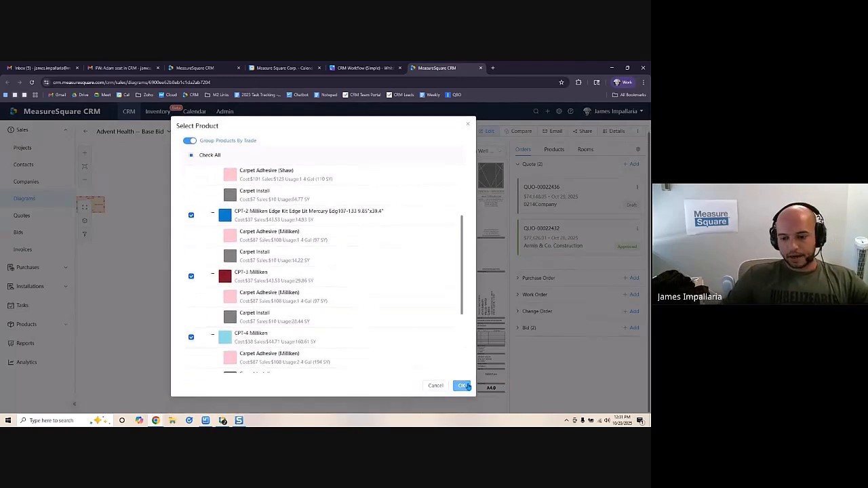
{"action": "left_click", "coordinate": [467, 387]}
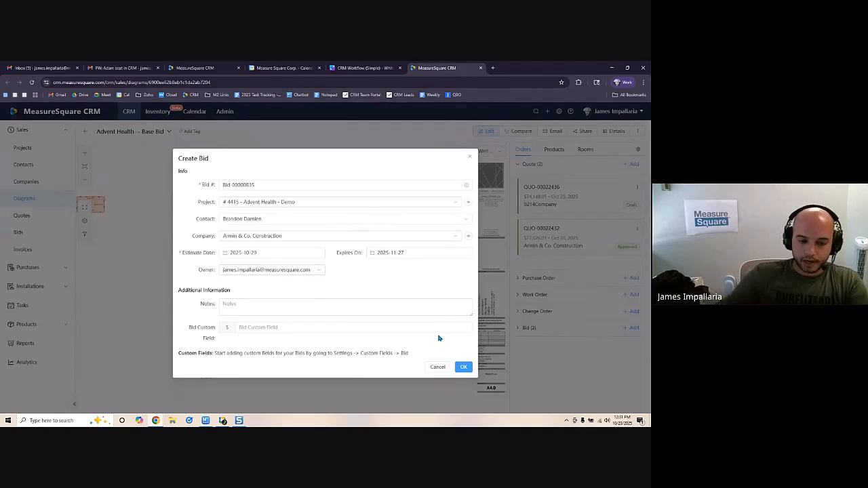
{"action": "left_click", "coordinate": [464, 367]}
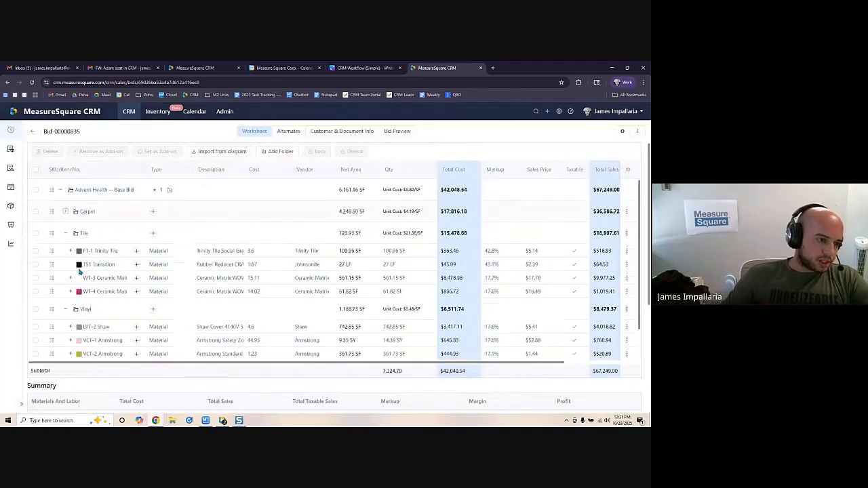
- Collapse the Tile and Vinyl folders in the bid worksheet and expand the Carpet folder and its CPT-1 Shaw item
{"action": "left_click", "coordinate": [65, 233]}
{"action": "left_click", "coordinate": [66, 254]}
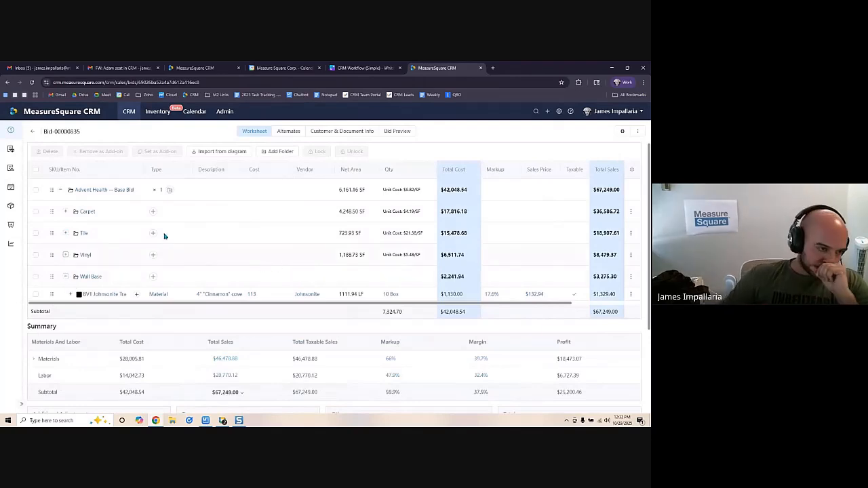
{"action": "left_click", "coordinate": [65, 212]}
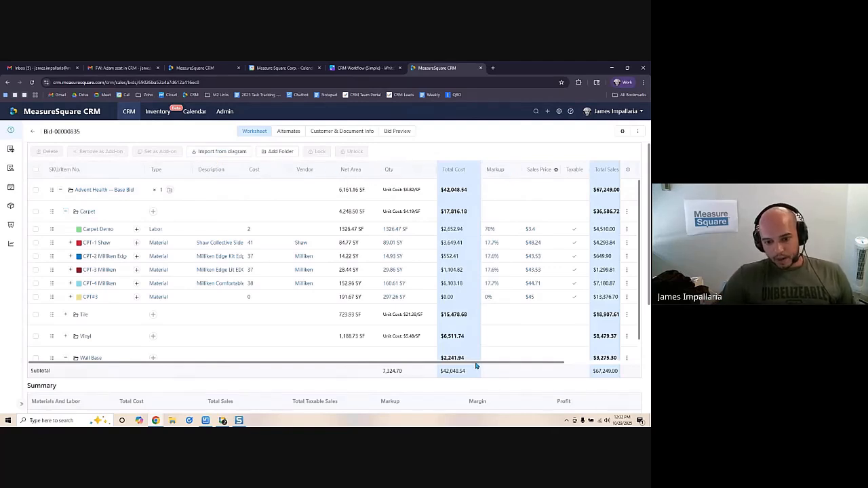
{"action": "left_click_drag", "start_coordinate": [474, 364], "coordinate": [405, 364]}
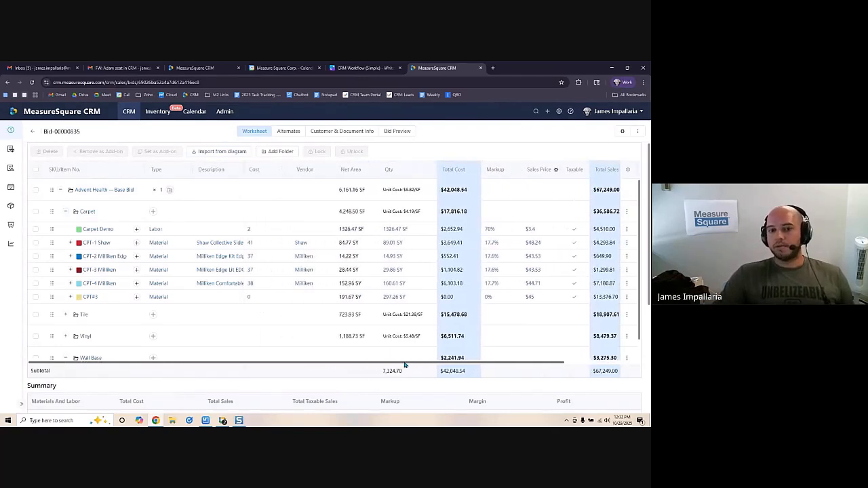
{"action": "left_click", "coordinate": [70, 244]}
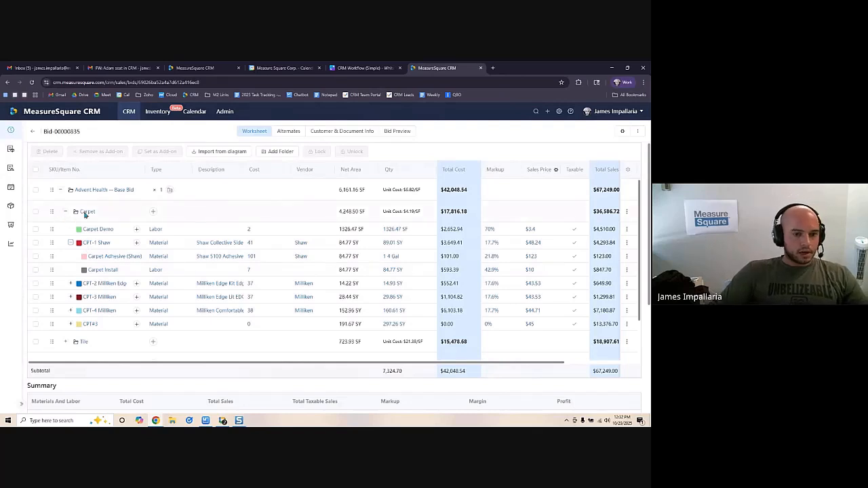
- Examine the total costs of the Carpet folder and its Carpet Demo labor line
{"action": "left_click_drag", "start_coordinate": [442, 213], "coordinate": [468, 213]}
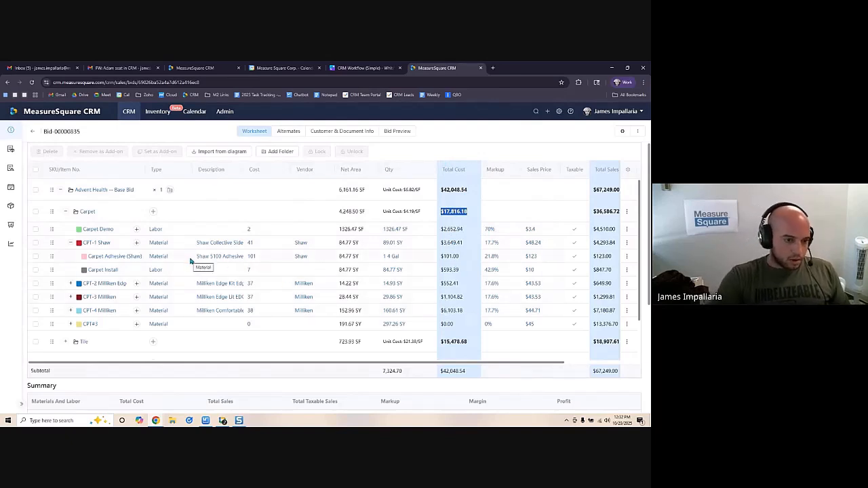
{"action": "left_click", "coordinate": [346, 230]}
{"action": "left_click_drag", "start_coordinate": [444, 230], "coordinate": [468, 231]}
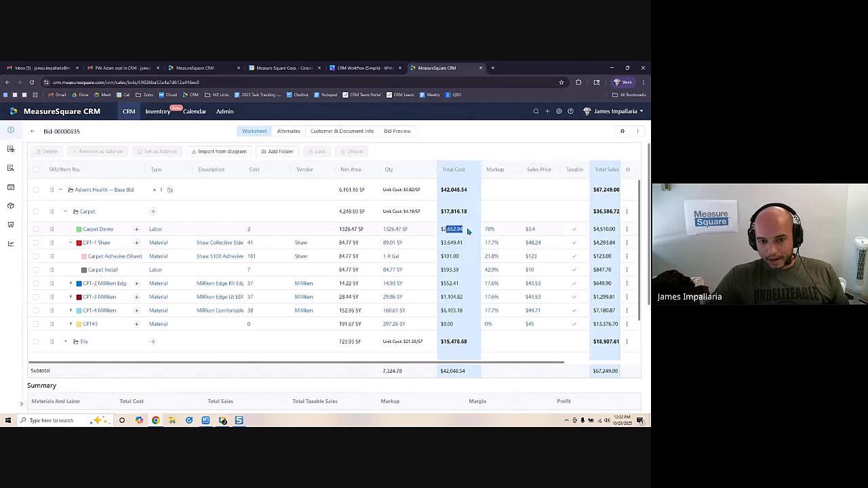
{"action": "triple_click", "coordinate": [454, 230]}
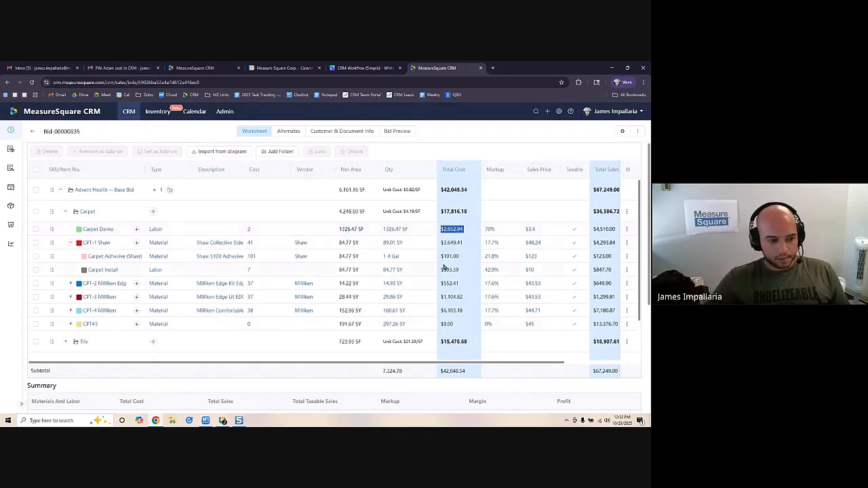
- Set the Materials markup in the bid summary to 50%
{"action": "scroll", "coordinate": [292, 396], "scroll_direction": "down", "scroll_amount": 2}
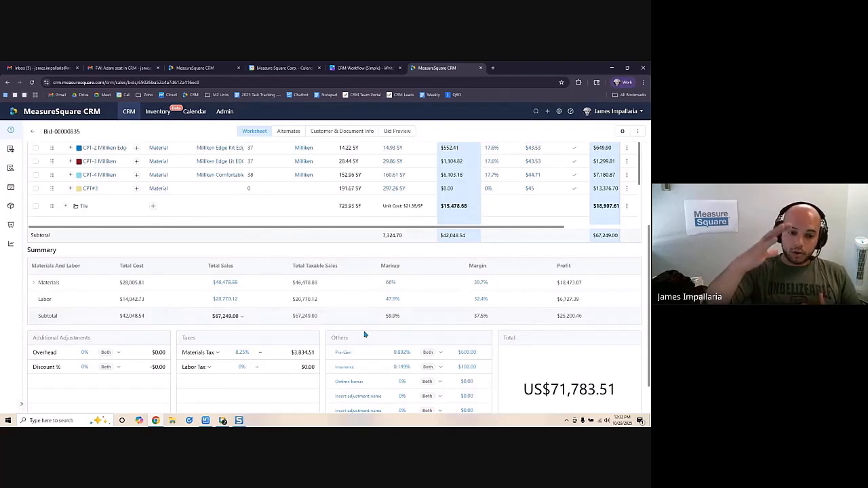
{"action": "left_click", "coordinate": [390, 285]}
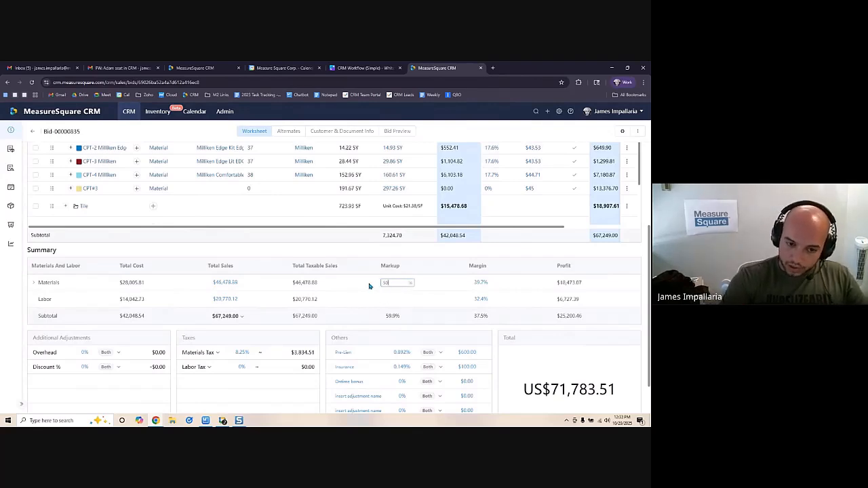
{"action": "type", "text": "50"}
{"action": "key", "text": "Return"}
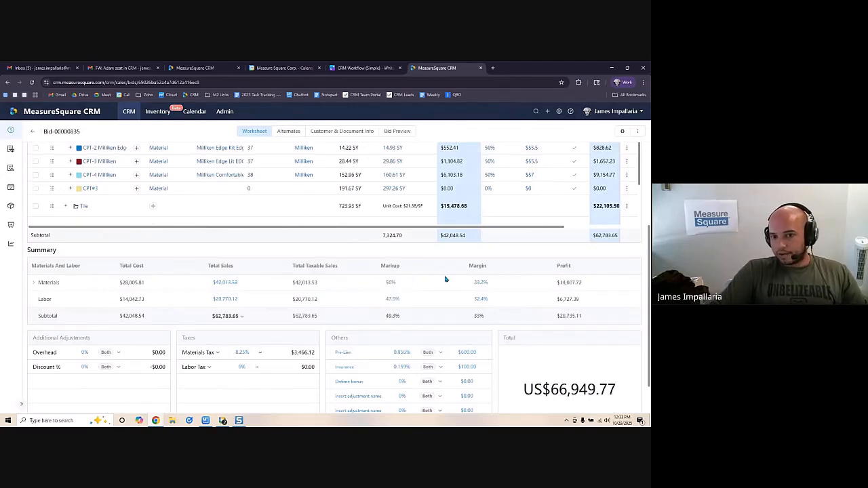
- Set the markup of the CPT-2 Milliken Edge item in the Carpet folder to 60%
{"action": "scroll", "coordinate": [443, 279], "scroll_direction": "up", "scroll_amount": 2}
{"action": "left_click", "coordinate": [491, 284]}
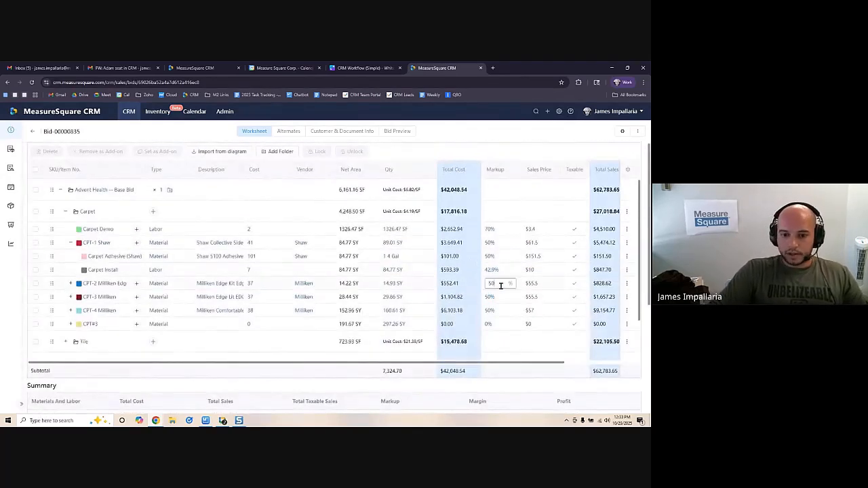
{"action": "type", "text": "6"}
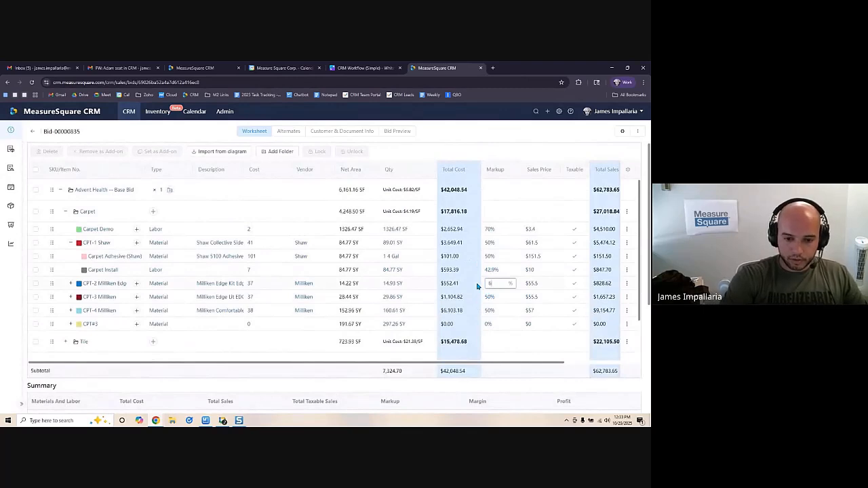
{"action": "key", "text": "Return"}
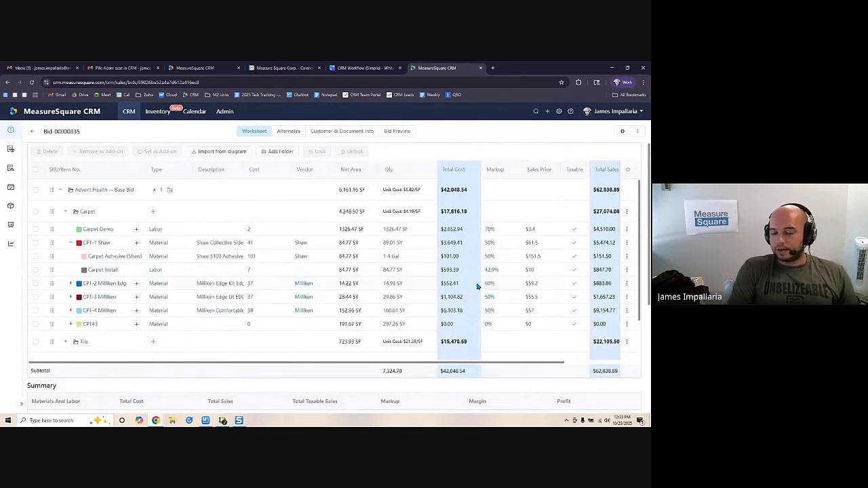
- Update the markup value for all rows of the bid worksheet to 50%
{"action": "left_click", "coordinate": [517, 169]}
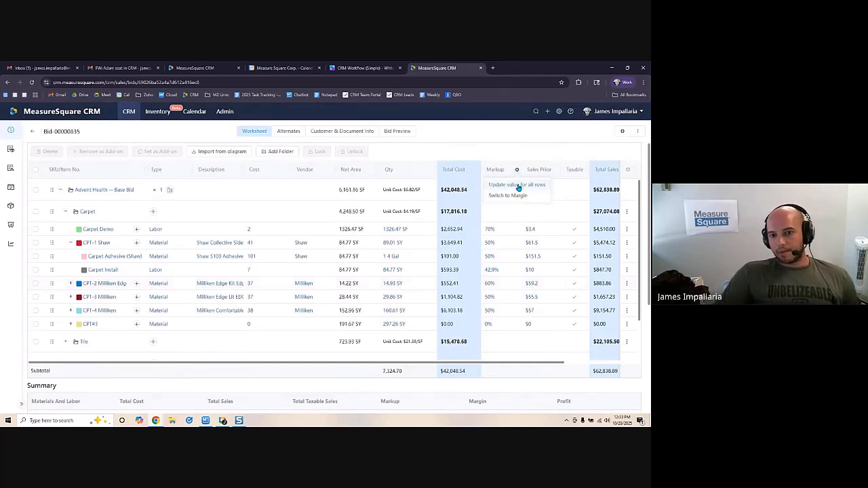
{"action": "left_click", "coordinate": [516, 185]}
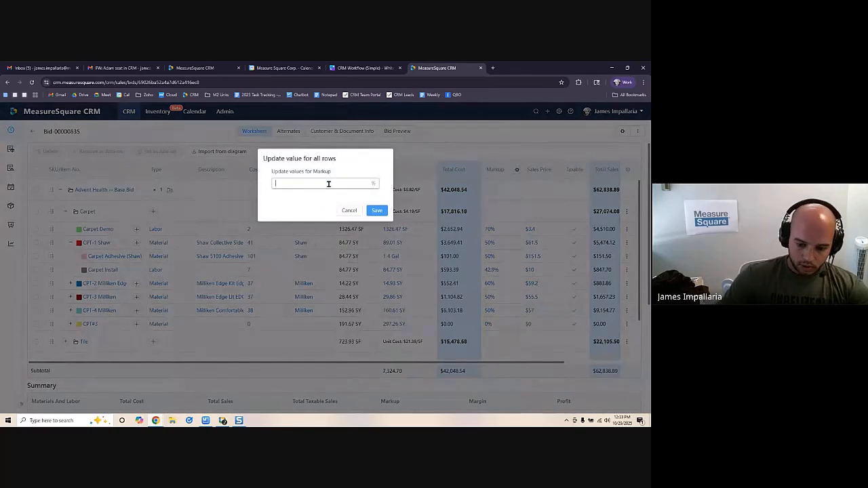
{"action": "type", "text": "50"}
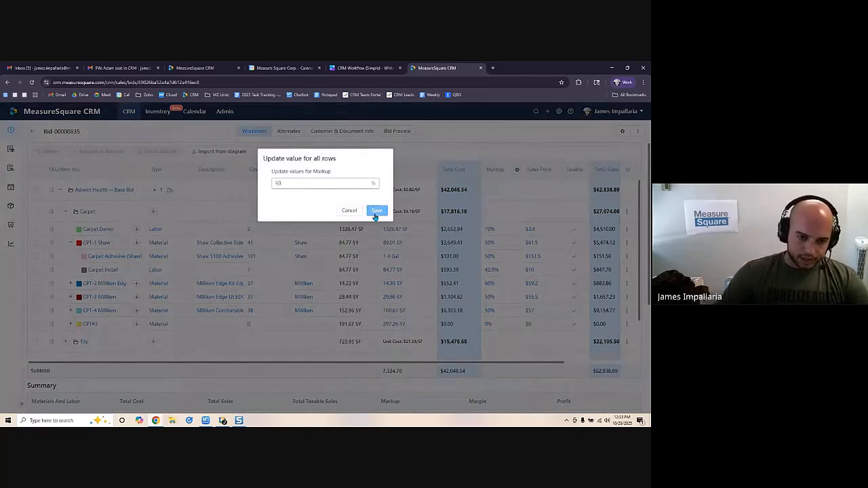
{"action": "left_click", "coordinate": [376, 210]}
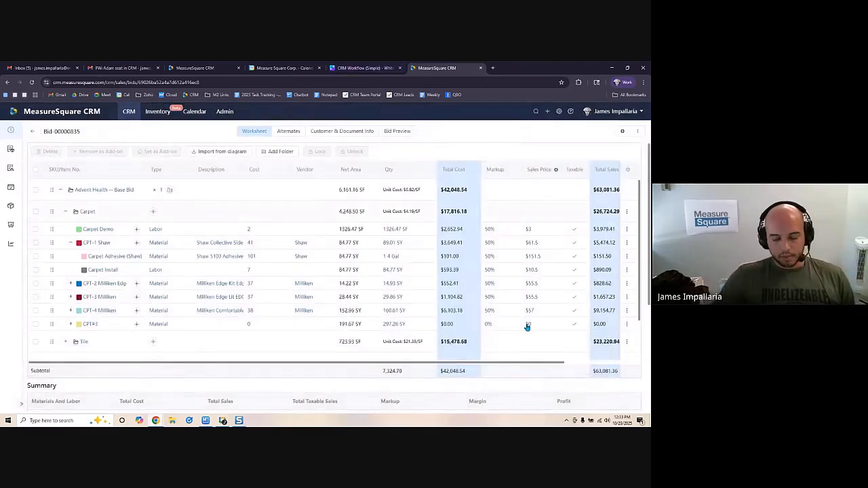
- Examine the Materials and Labor markups in the bid summary and expand the CPT-2 Milliken Edge item
{"action": "scroll", "coordinate": [505, 366], "scroll_direction": "down", "scroll_amount": 2}
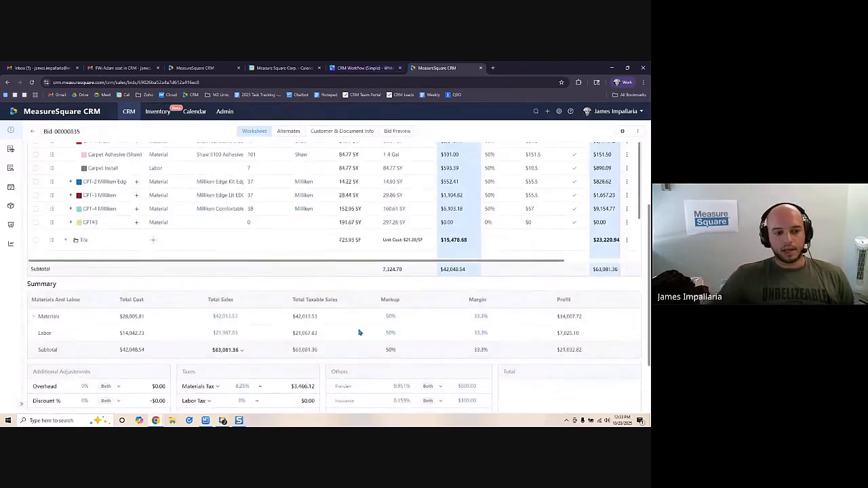
{"action": "left_click", "coordinate": [390, 317]}
{"action": "left_click_drag", "start_coordinate": [392, 332], "coordinate": [52, 323]}
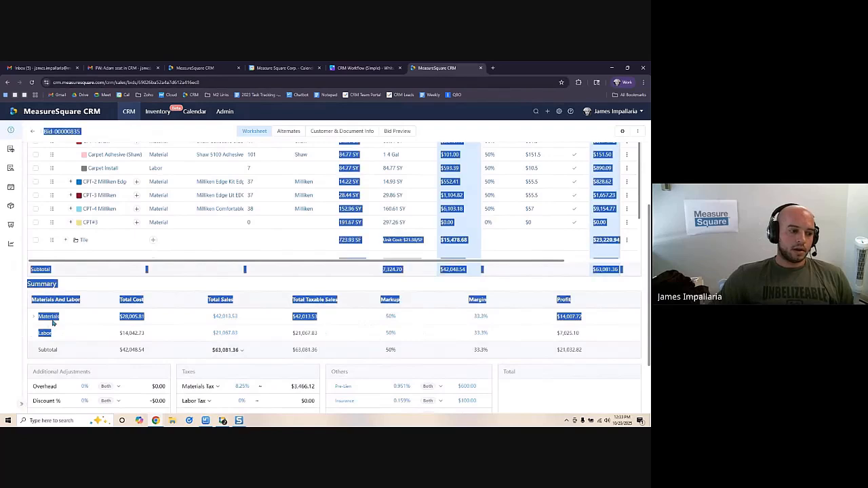
{"action": "left_click", "coordinate": [54, 324]}
{"action": "scroll", "coordinate": [226, 327], "scroll_direction": "up", "scroll_amount": 5}
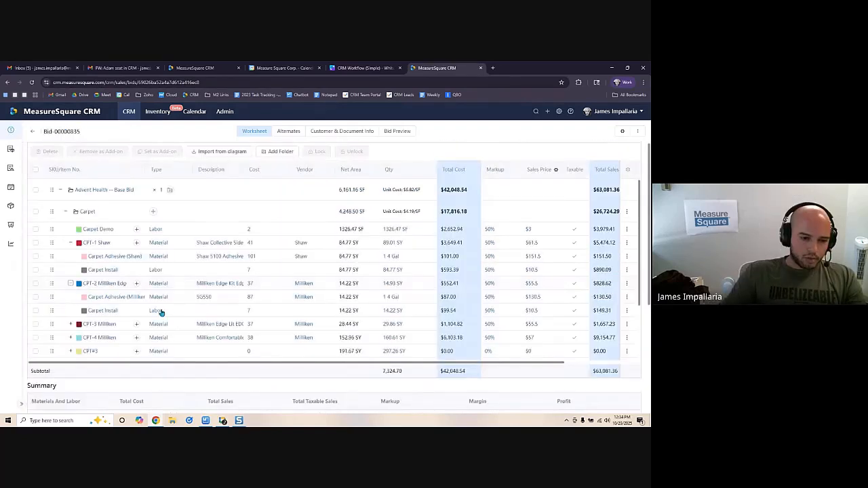
- Examine the additional adjustments, taxes, other charges and total below the bid summary
{"action": "mouse_move", "coordinate": [205, 419]}
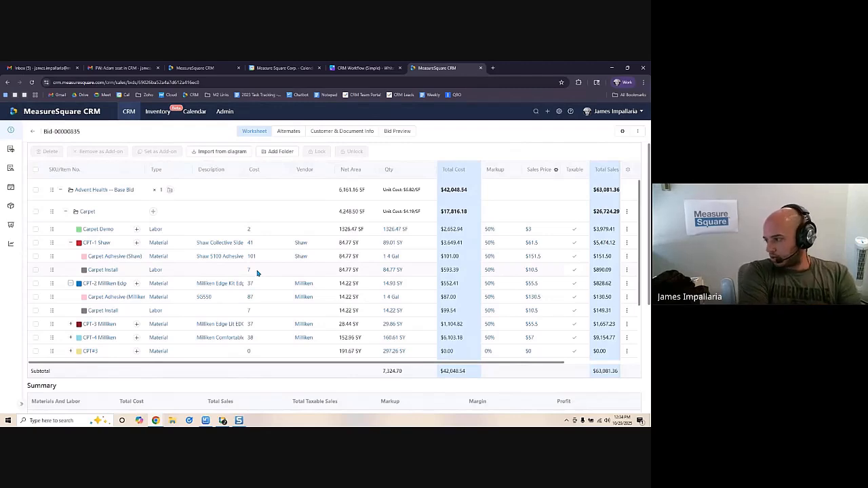
{"action": "scroll", "coordinate": [376, 386], "scroll_direction": "down", "scroll_amount": 2}
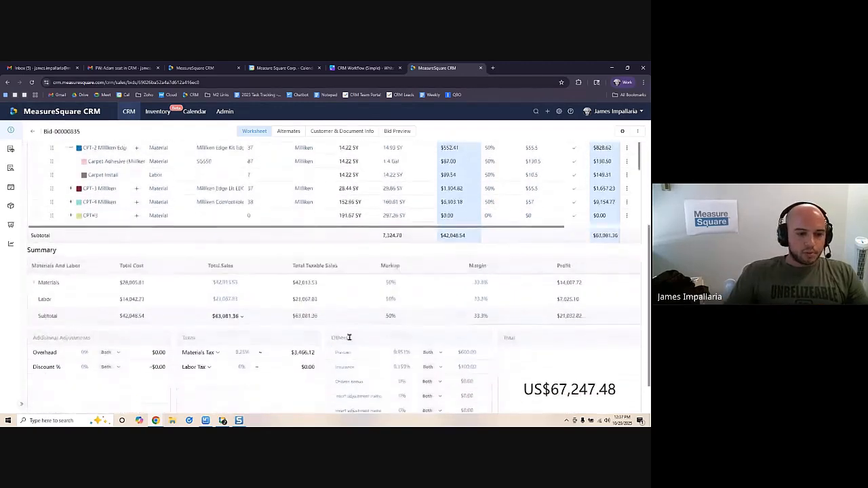
{"action": "scroll", "coordinate": [354, 325], "scroll_direction": "down", "scroll_amount": 1}
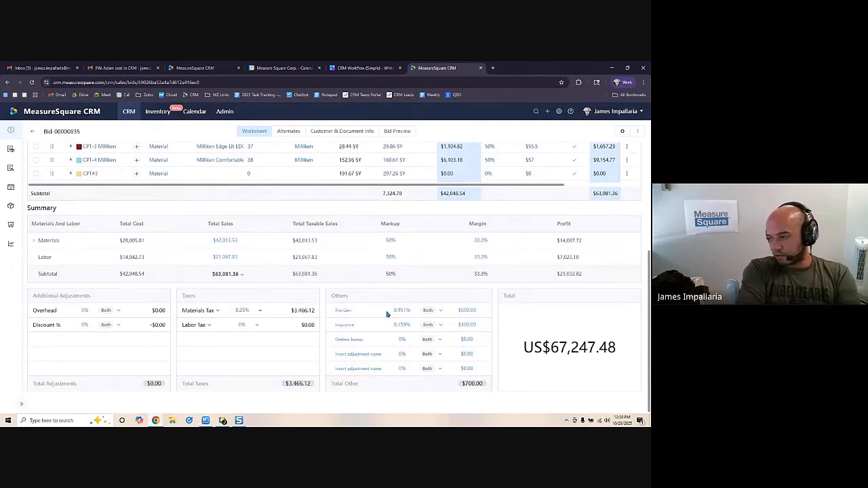
{"action": "scroll", "coordinate": [388, 314], "scroll_direction": "up", "scroll_amount": 3}
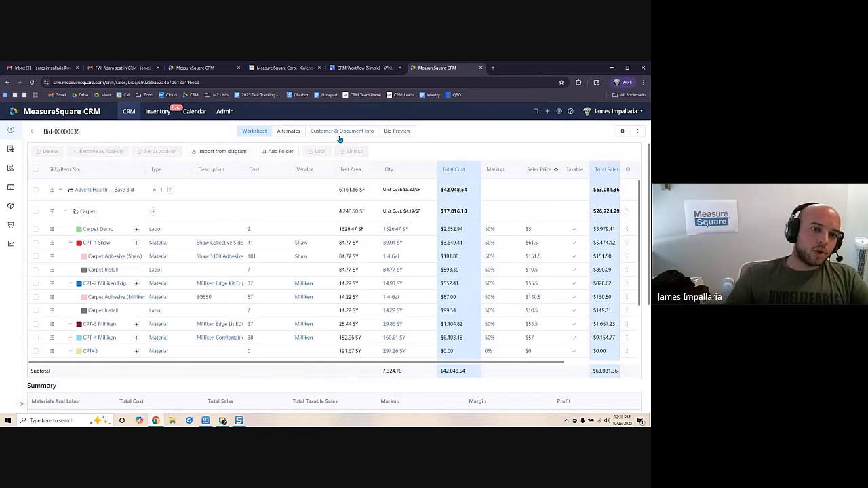
- Create alternate number 1 for the bid with the name Second Floor
{"action": "left_click", "coordinate": [339, 136]}
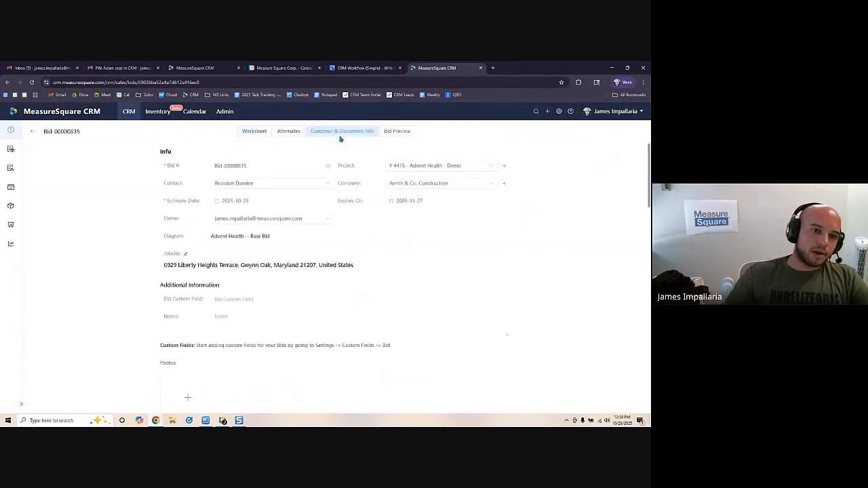
{"action": "left_click", "coordinate": [293, 136]}
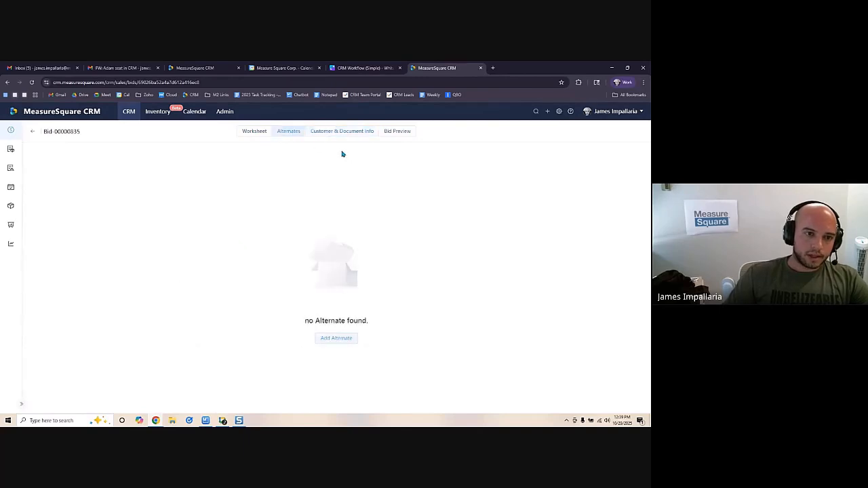
{"action": "left_click", "coordinate": [344, 341]}
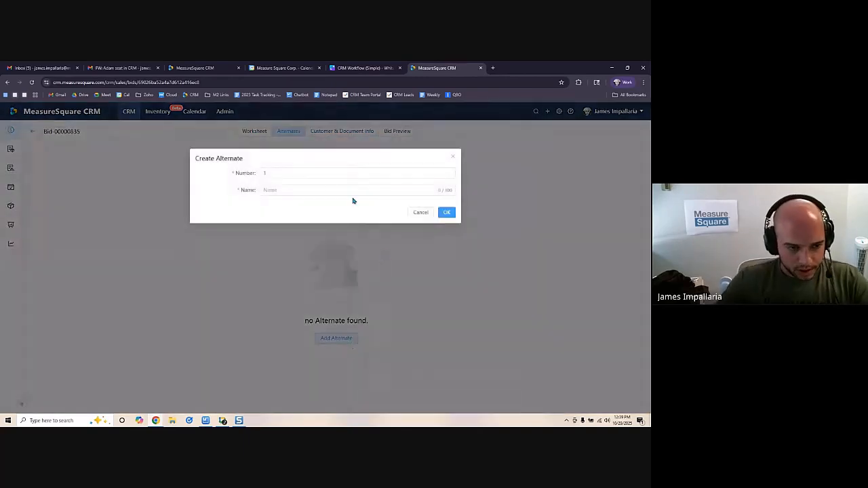
{"action": "left_click", "coordinate": [300, 189]}
{"action": "type", "text": "Second Floor"}
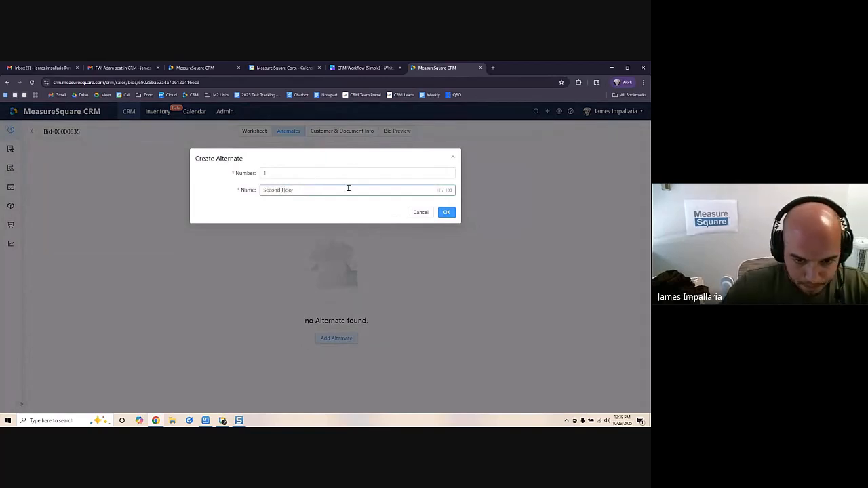
{"action": "left_click", "coordinate": [447, 213]}
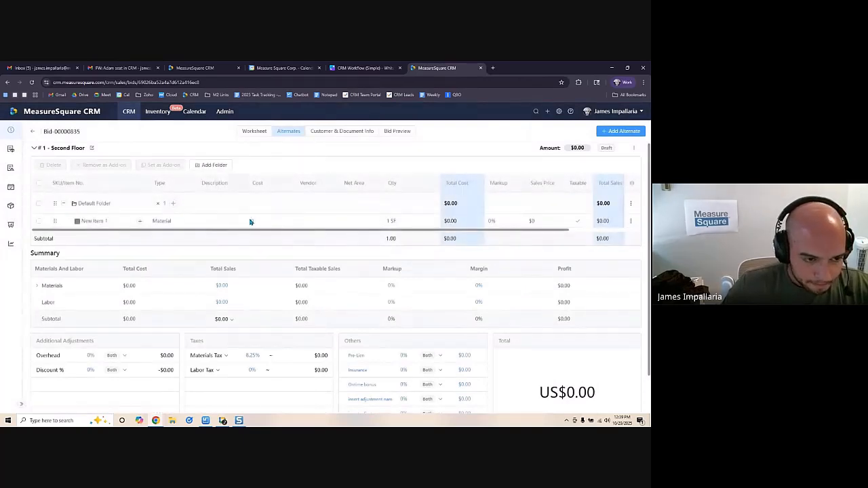
- Set the cost of New Item 1 in the Second Floor alternate to 500
{"action": "left_click", "coordinate": [252, 221]}
{"action": "type", "text": "500"}
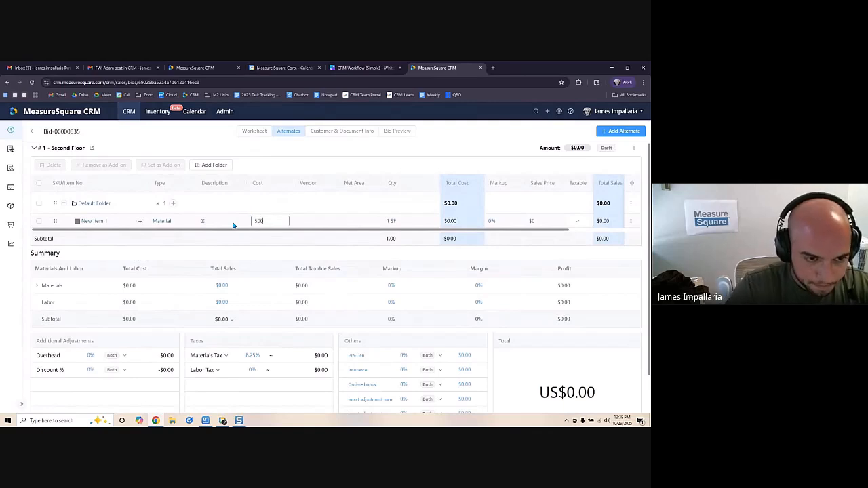
{"action": "left_click", "coordinate": [282, 213]}
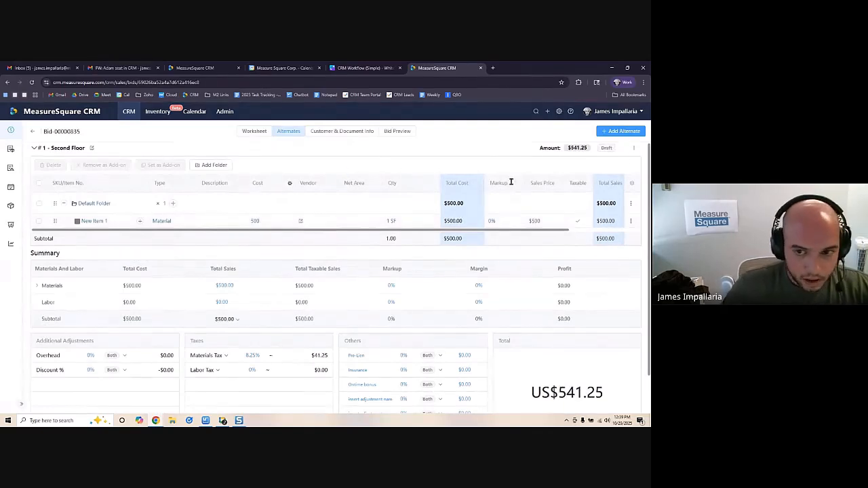
- Create alternate number 2 for the bid with the name Third Floor
{"action": "left_click", "coordinate": [611, 132]}
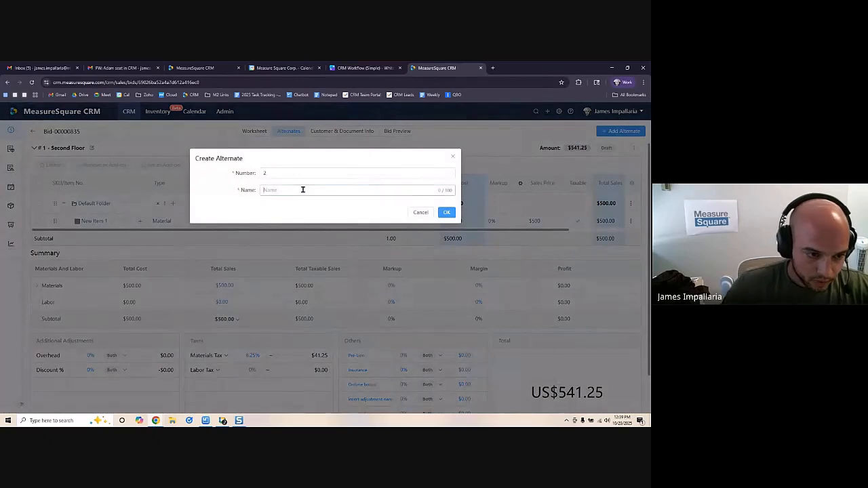
{"action": "left_click", "coordinate": [303, 190]}
{"action": "type", "text": "Thir"}
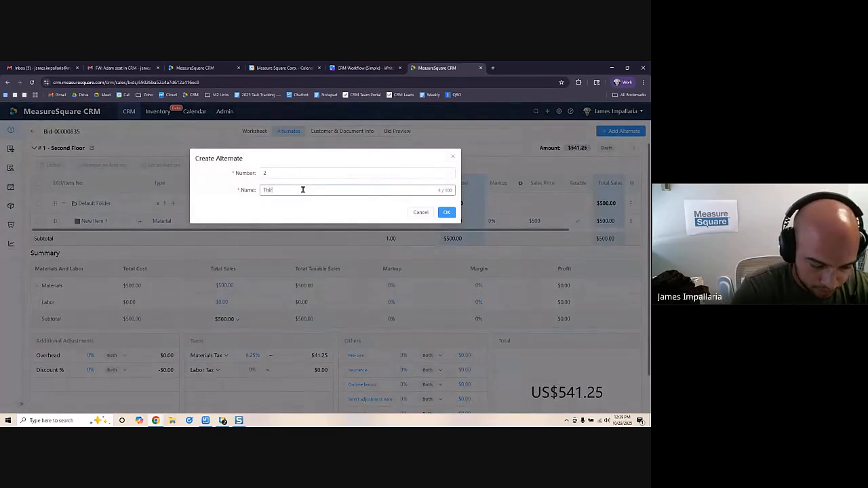
{"action": "type", "text": "d Floor"}
{"action": "key", "text": "Return"}
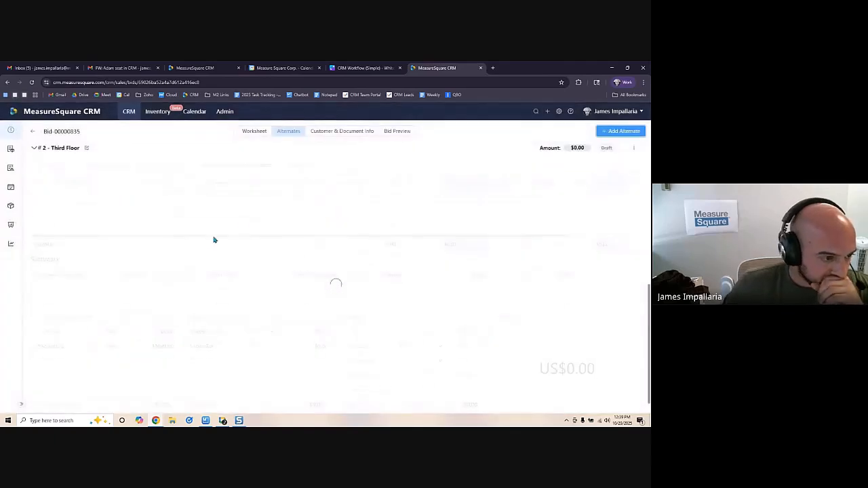
- Set the cost of New Item 1 in the Third Floor alternate to 500 and collapse both alternates
{"action": "left_click", "coordinate": [173, 204]}
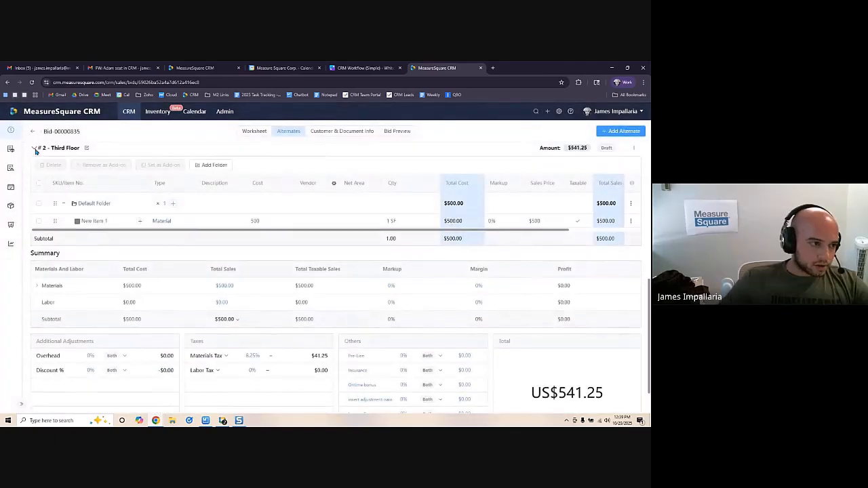
{"action": "left_click", "coordinate": [35, 148]}
{"action": "scroll", "coordinate": [41, 166], "scroll_direction": "up", "scroll_amount": 3}
{"action": "left_click", "coordinate": [34, 148]}
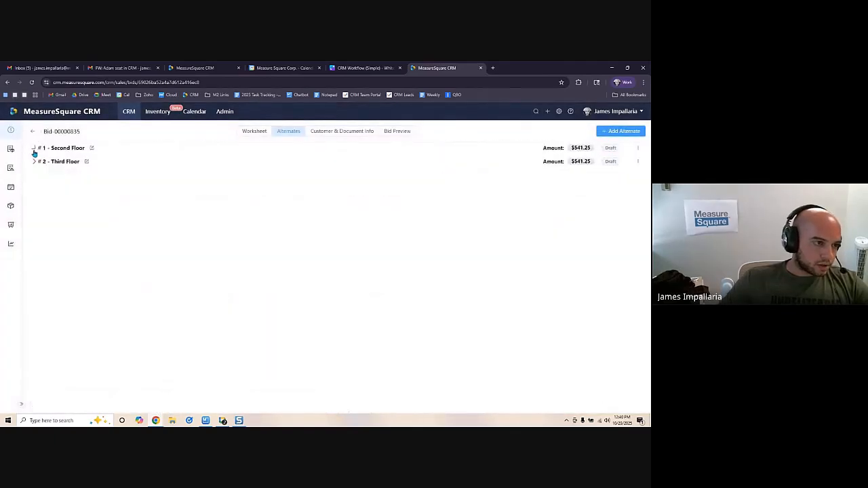
- Check the Third Floor alternate's pricing, collapse it again, and look at the available actions for both alternates
{"action": "left_click", "coordinate": [237, 162]}
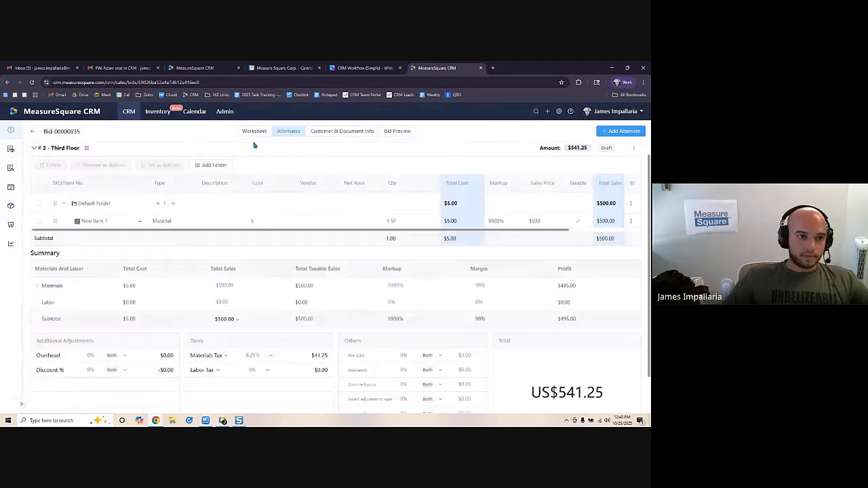
{"action": "left_click", "coordinate": [35, 148]}
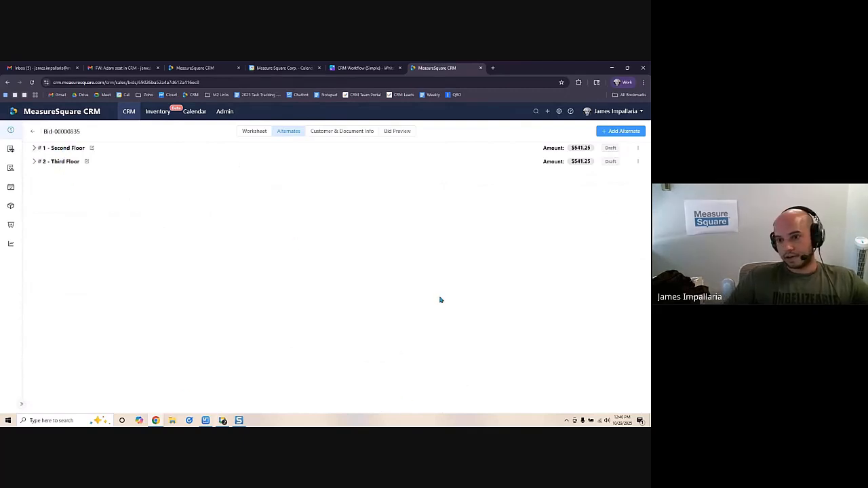
{"action": "left_click", "coordinate": [637, 163]}
{"action": "left_click", "coordinate": [637, 148]}
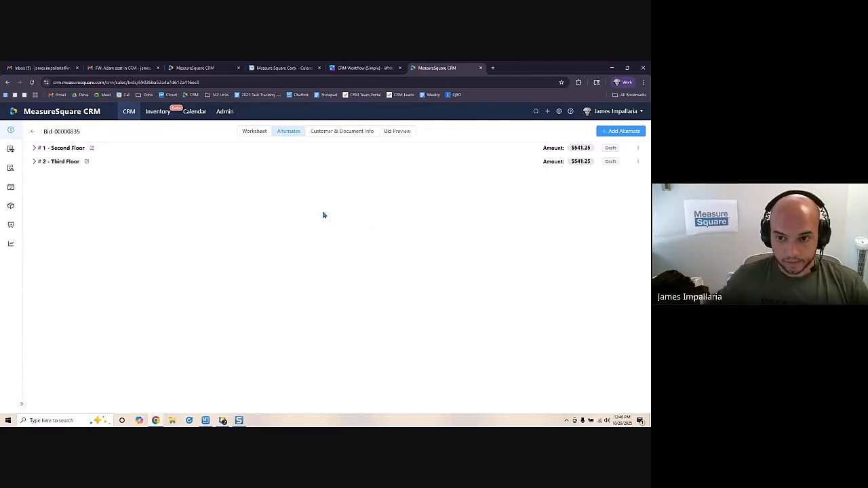
- Examine the bid's customer and document information, including photos, files, diagrams, scope of work, inclusions and exclusions
{"action": "left_click", "coordinate": [370, 132]}
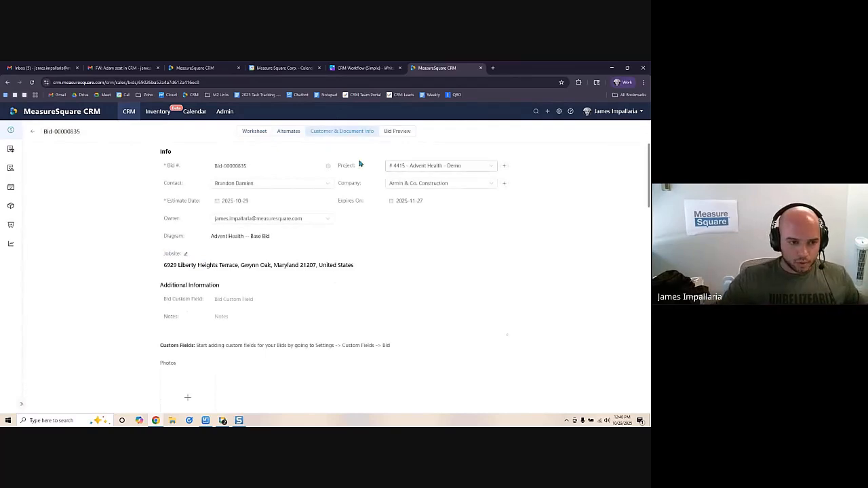
{"action": "scroll", "coordinate": [308, 252], "scroll_direction": "down", "scroll_amount": 2}
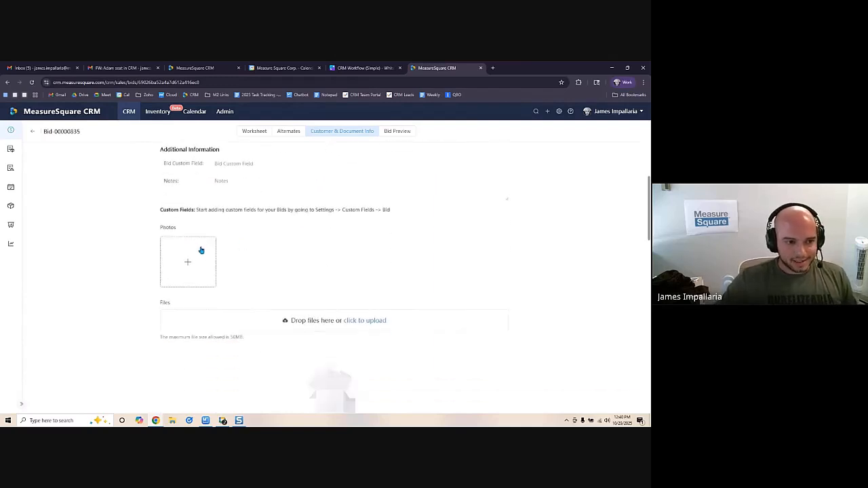
{"action": "scroll", "coordinate": [319, 271], "scroll_direction": "down", "scroll_amount": 1}
{"action": "scroll", "coordinate": [309, 271], "scroll_direction": "down", "scroll_amount": 3}
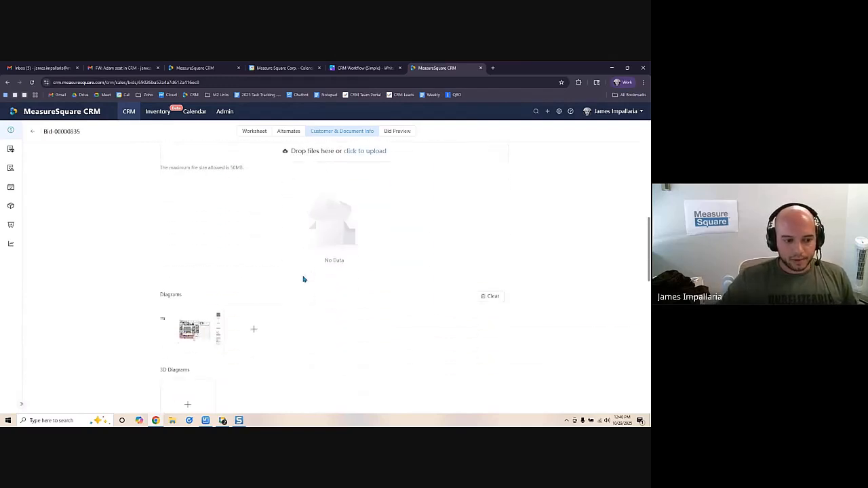
{"action": "scroll", "coordinate": [207, 328], "scroll_direction": "down", "scroll_amount": 2}
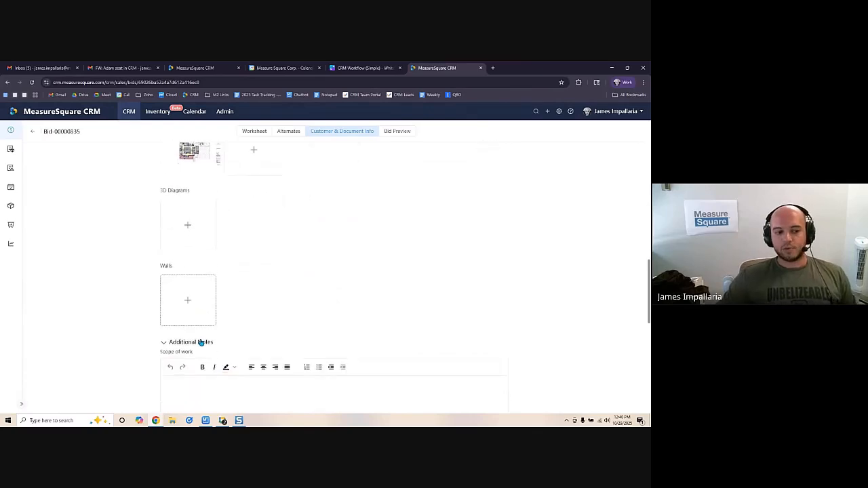
{"action": "scroll", "coordinate": [306, 247], "scroll_direction": "down", "scroll_amount": 1}
{"action": "scroll", "coordinate": [312, 253], "scroll_direction": "down", "scroll_amount": 1}
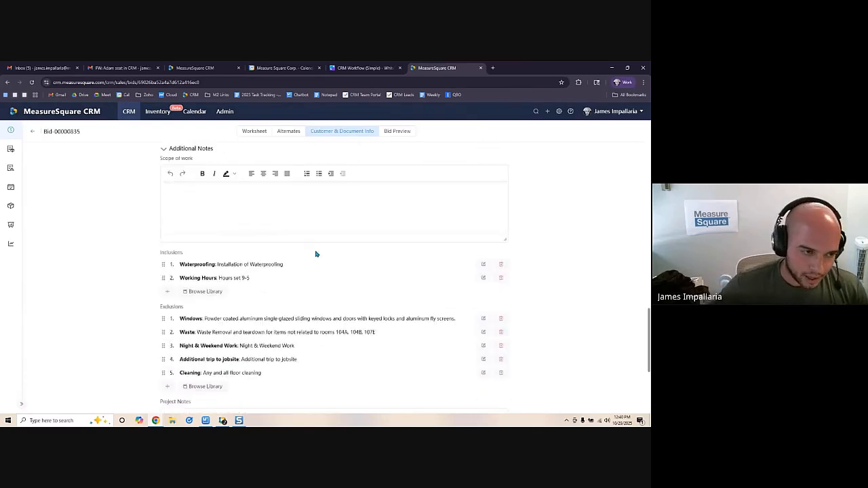
{"action": "scroll", "coordinate": [350, 226], "scroll_direction": "down", "scroll_amount": 1}
{"action": "scroll", "coordinate": [349, 231], "scroll_direction": "down", "scroll_amount": 1}
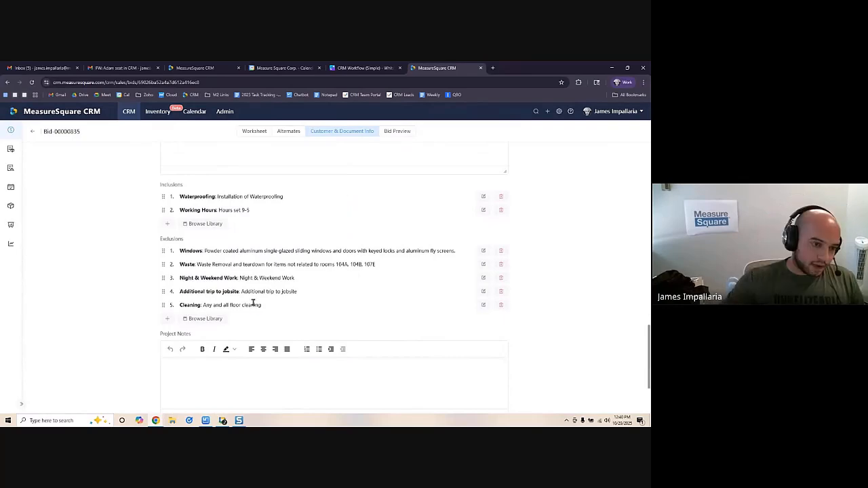
- Add the Floor Protection (RAM Board) and Moving Furniture exclusions to the bid from the exclusion library
{"action": "left_click_drag", "start_coordinate": [260, 305], "coordinate": [171, 252]}
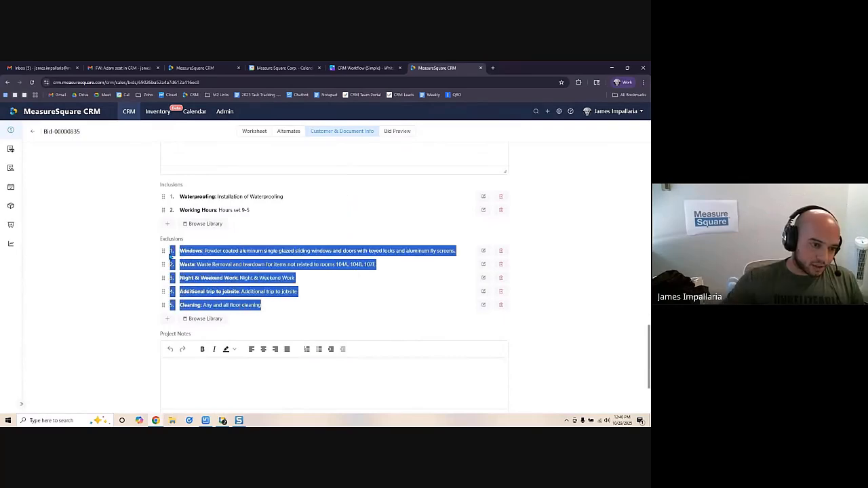
{"action": "left_click", "coordinate": [253, 259]}
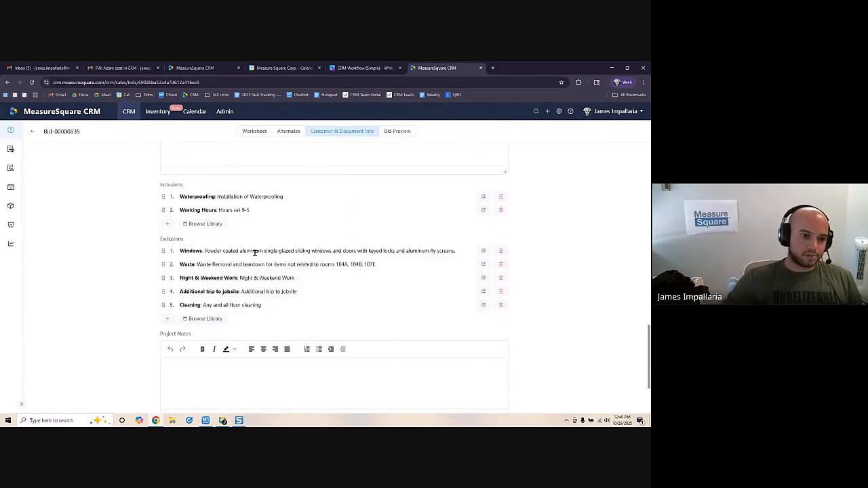
{"action": "left_click", "coordinate": [214, 320]}
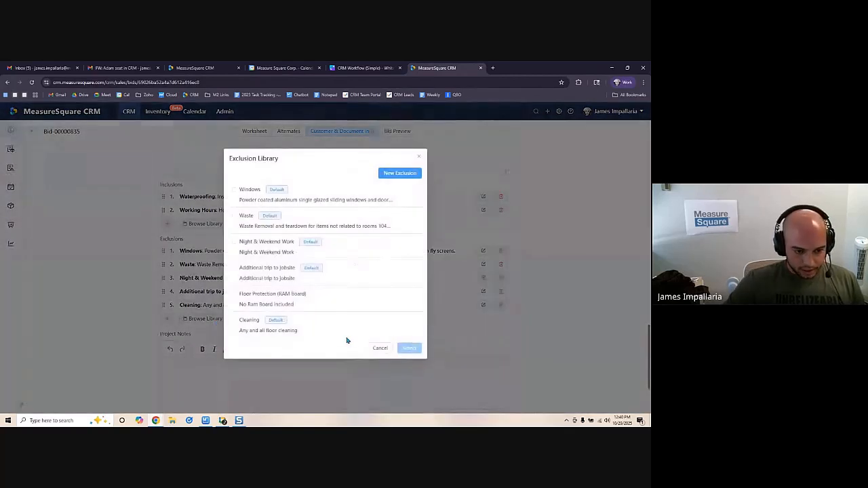
{"action": "left_click", "coordinate": [235, 296]}
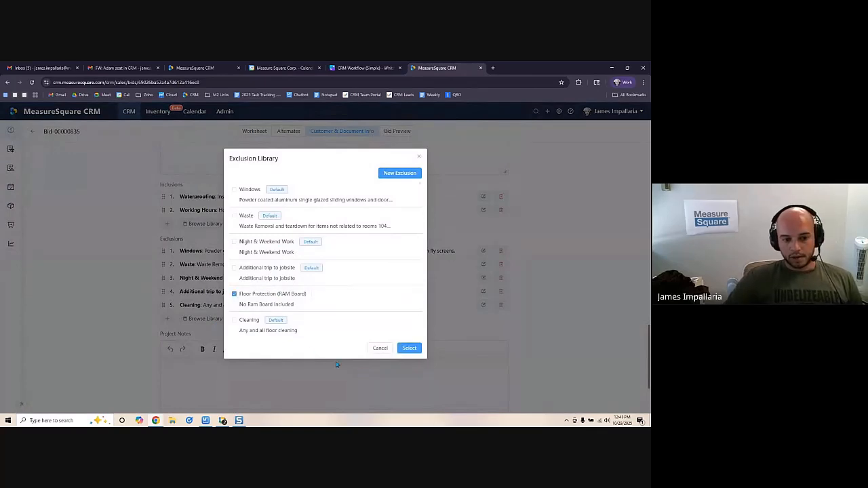
{"action": "scroll", "coordinate": [281, 329], "scroll_direction": "down", "scroll_amount": 1}
{"action": "left_click", "coordinate": [234, 321]}
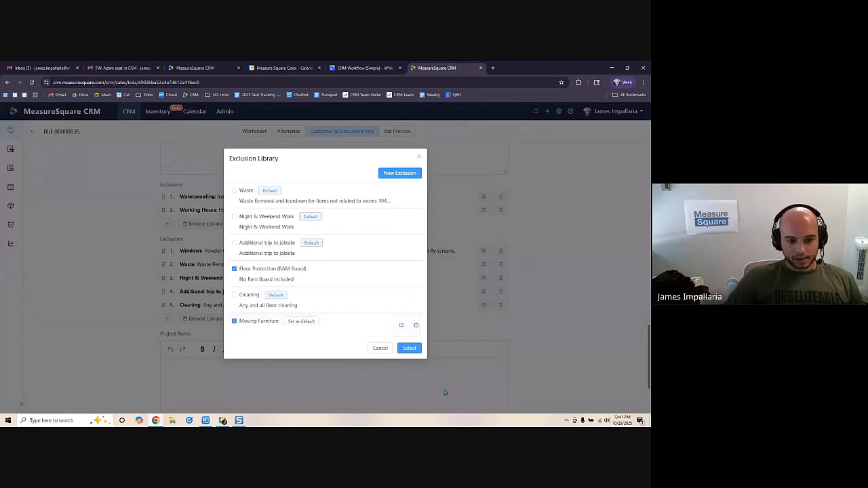
{"action": "left_click", "coordinate": [410, 348]}
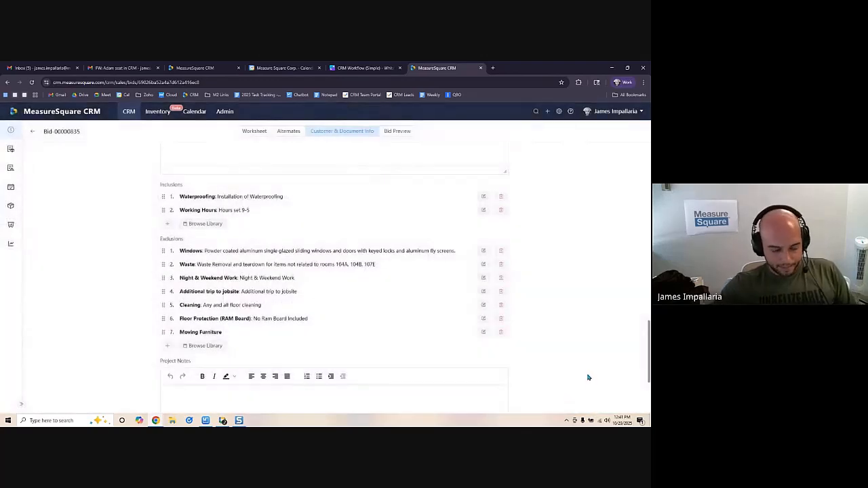
- Review the bid's project notes and terms and conditions, and examine the proposal's line items in the bid preview
{"action": "scroll", "coordinate": [599, 357], "scroll_direction": "down", "scroll_amount": 3}
{"action": "scroll", "coordinate": [601, 360], "scroll_direction": "up", "scroll_amount": 2}
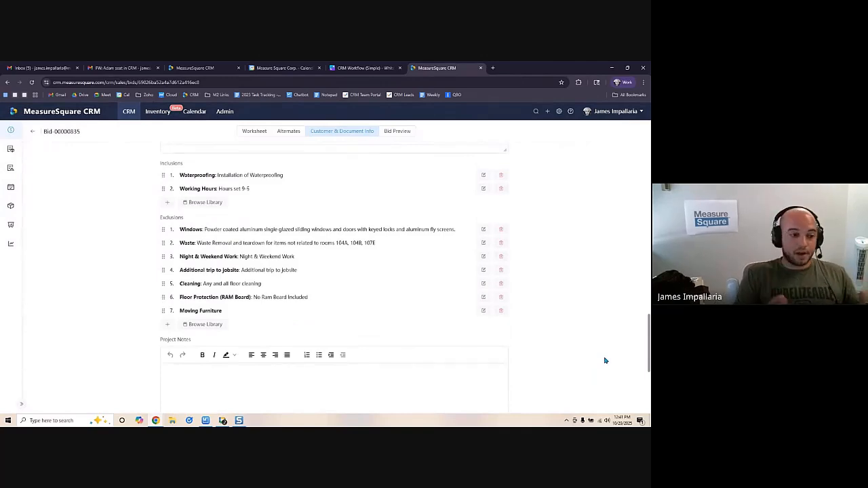
{"action": "scroll", "coordinate": [550, 324], "scroll_direction": "down", "scroll_amount": 3}
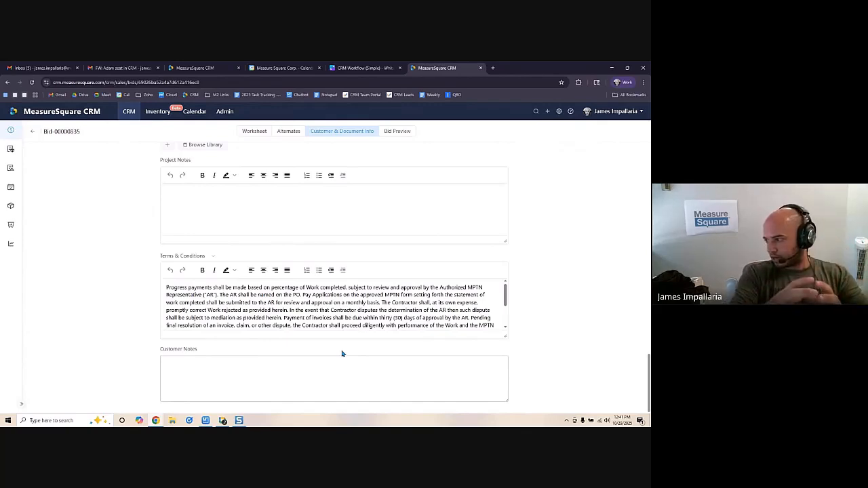
{"action": "scroll", "coordinate": [316, 316], "scroll_direction": "up", "scroll_amount": 3}
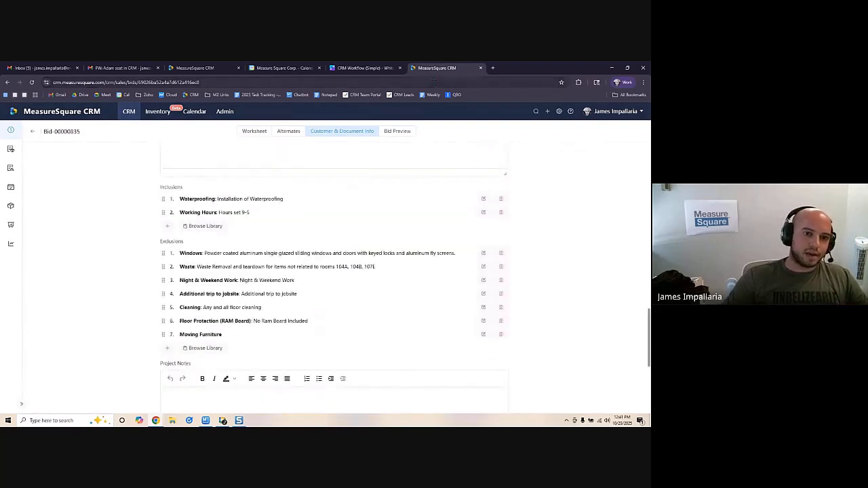
{"action": "left_click", "coordinate": [409, 133]}
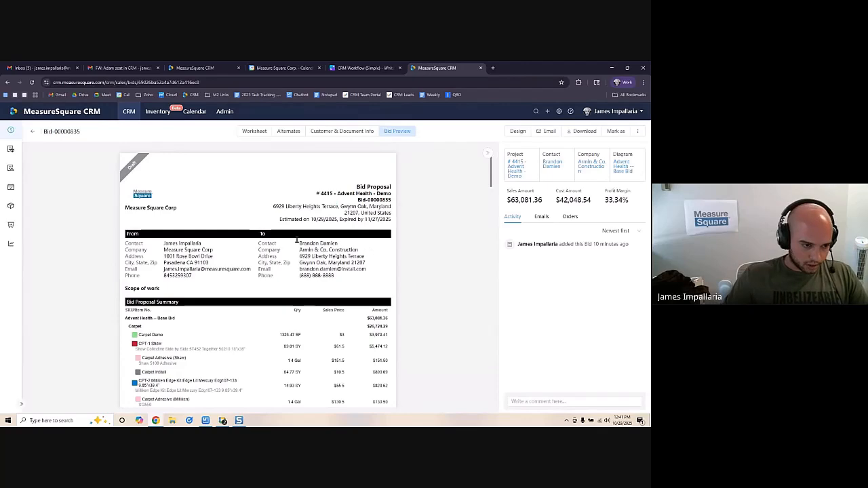
{"action": "scroll", "coordinate": [224, 229], "scroll_direction": "down", "scroll_amount": 1}
{"action": "scroll", "coordinate": [224, 229], "scroll_direction": "down", "scroll_amount": 3}
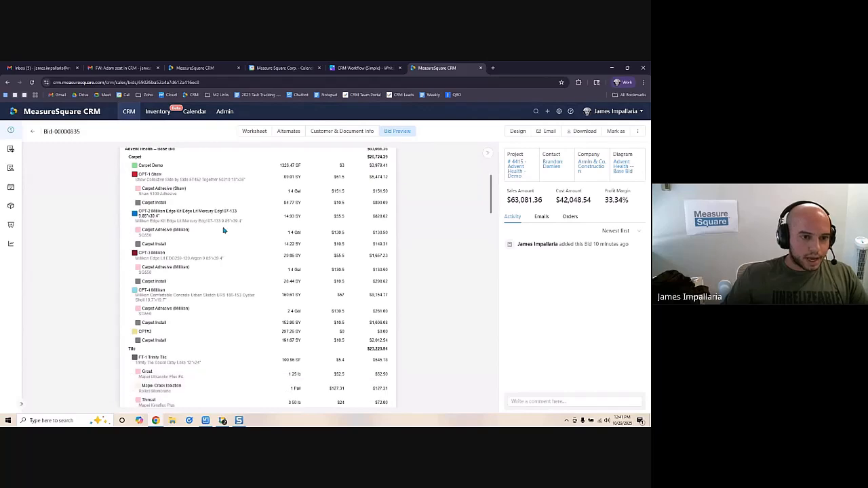
{"action": "scroll", "coordinate": [224, 231], "scroll_direction": "down", "scroll_amount": 7}
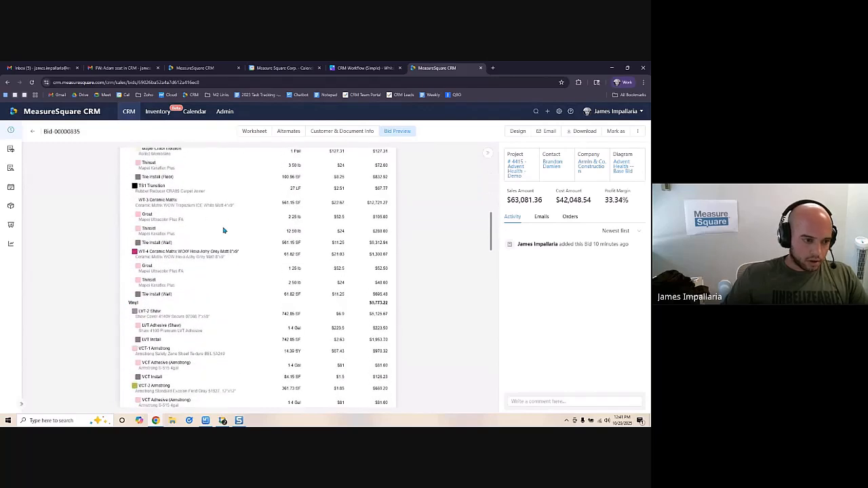
- Open the bid proposal's design for editing, look through its settings and merge the addons in the material table
{"action": "left_click", "coordinate": [517, 131]}
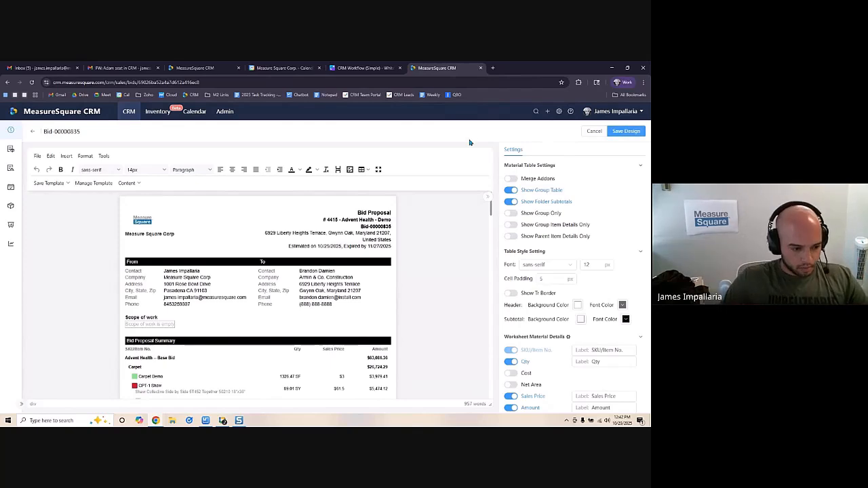
{"action": "scroll", "coordinate": [304, 287], "scroll_direction": "down", "scroll_amount": 1}
{"action": "scroll", "coordinate": [303, 287], "scroll_direction": "down", "scroll_amount": 1}
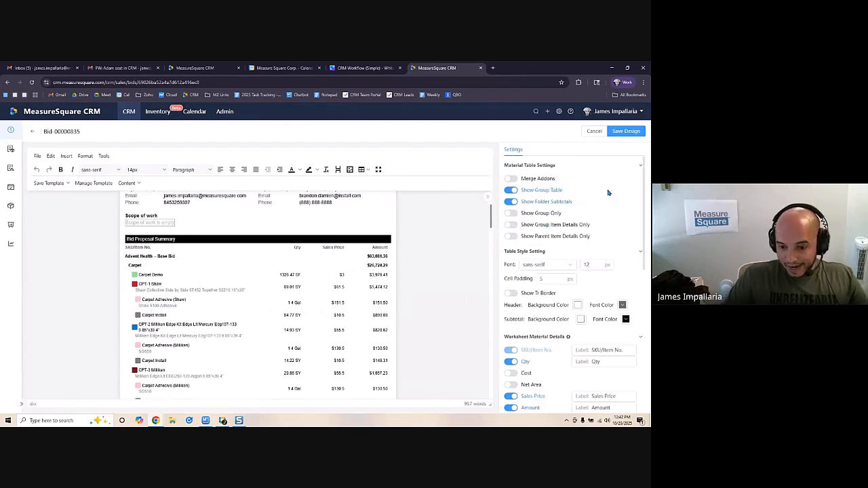
{"action": "scroll", "coordinate": [556, 189], "scroll_direction": "down", "scroll_amount": 3}
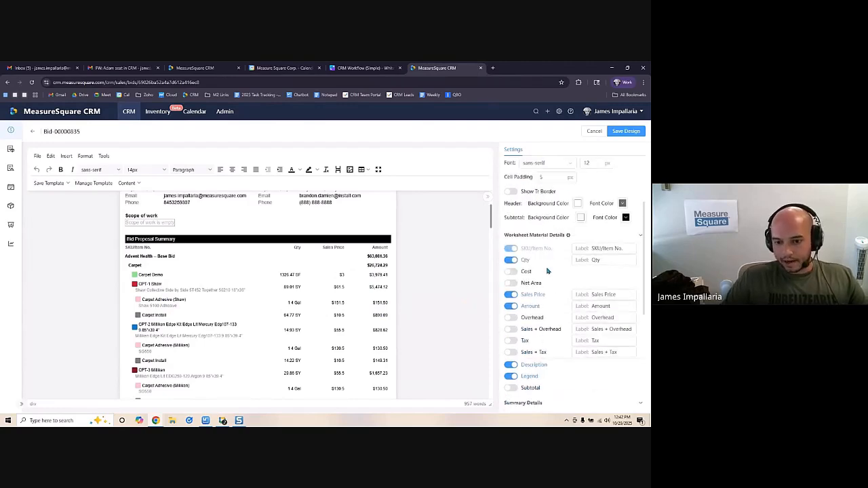
{"action": "scroll", "coordinate": [548, 272], "scroll_direction": "down", "scroll_amount": 5}
{"action": "scroll", "coordinate": [547, 280], "scroll_direction": "up", "scroll_amount": 8}
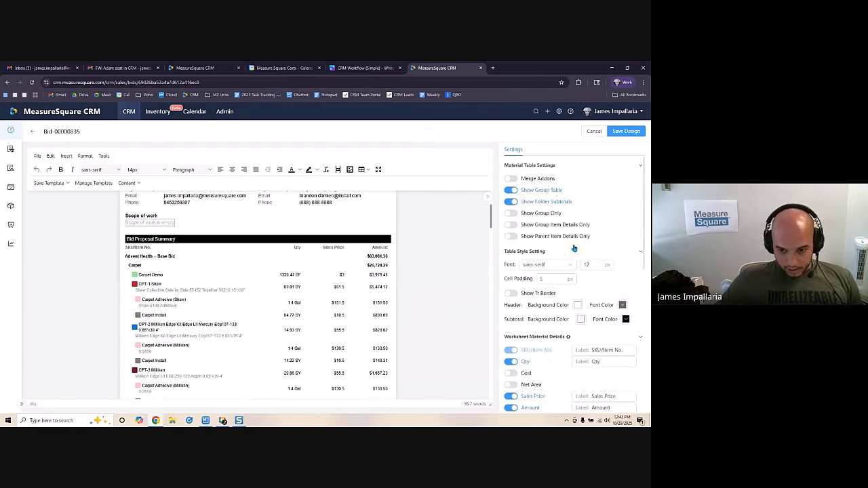
{"action": "left_click", "coordinate": [513, 179]}
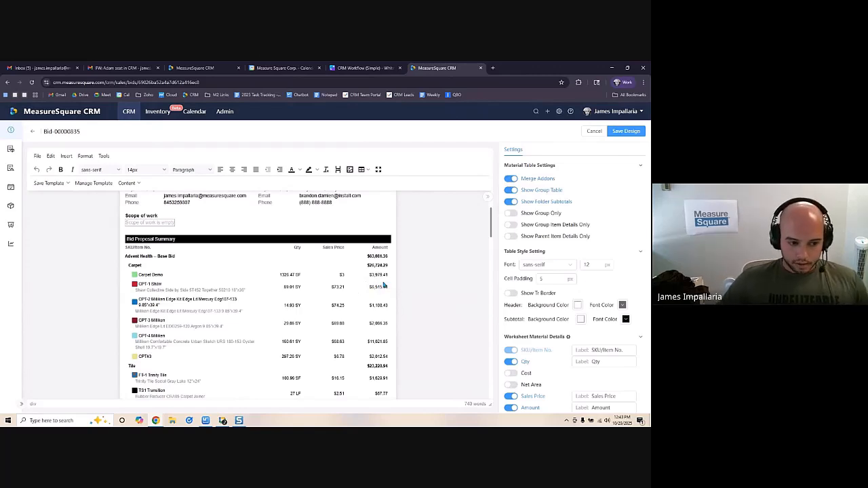
- Hide the description, quantity and sales price in the proposal table and show group item details only
{"action": "scroll", "coordinate": [581, 318], "scroll_direction": "down", "scroll_amount": 2}
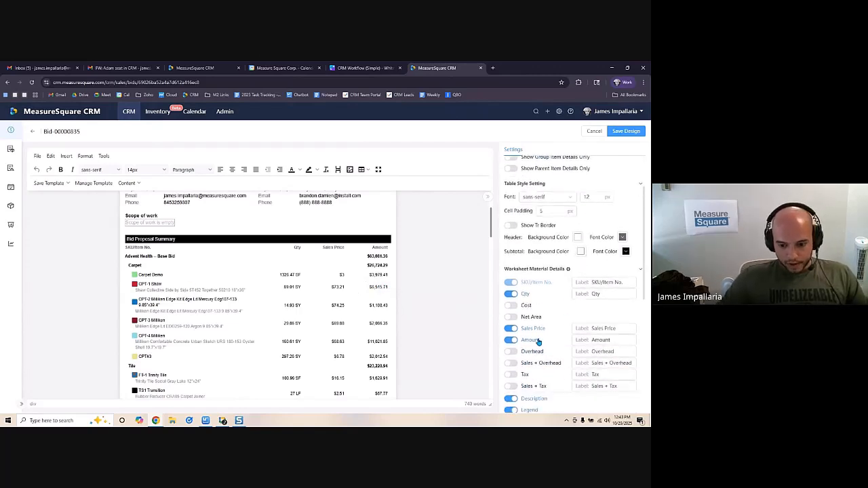
{"action": "left_click", "coordinate": [514, 333]}
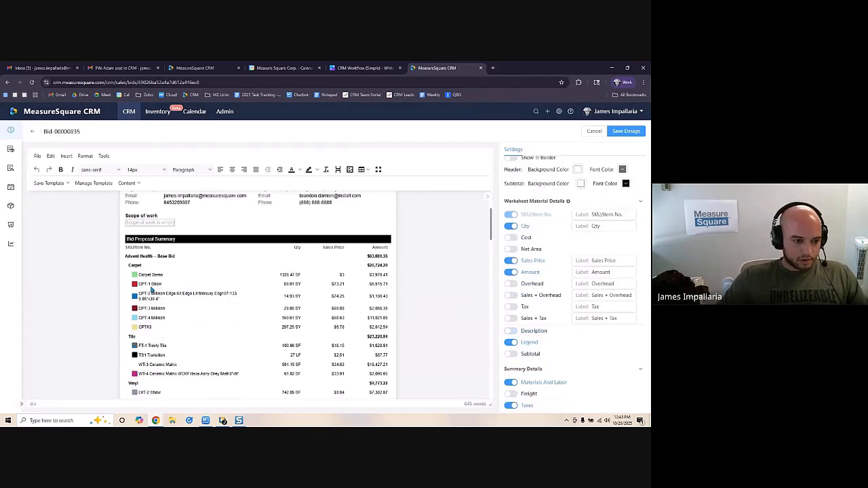
{"action": "left_click", "coordinate": [512, 228]}
{"action": "left_click", "coordinate": [510, 261]}
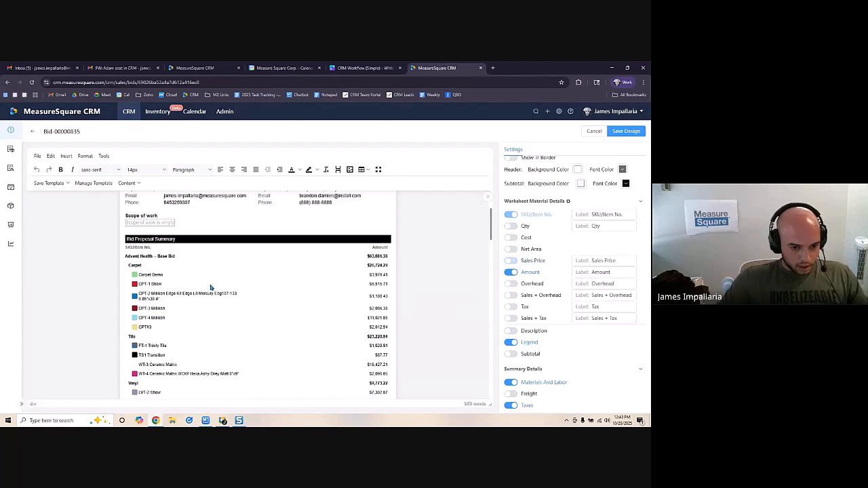
{"action": "scroll", "coordinate": [563, 275], "scroll_direction": "up", "scroll_amount": 3}
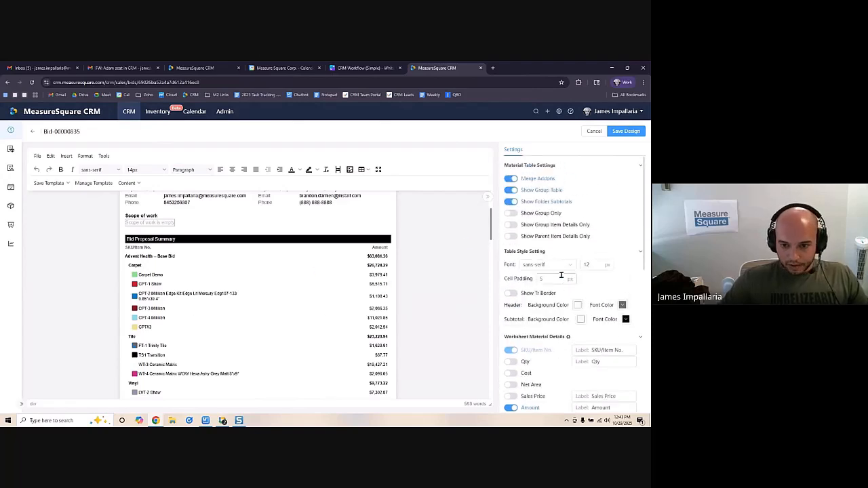
{"action": "left_click", "coordinate": [512, 228]}
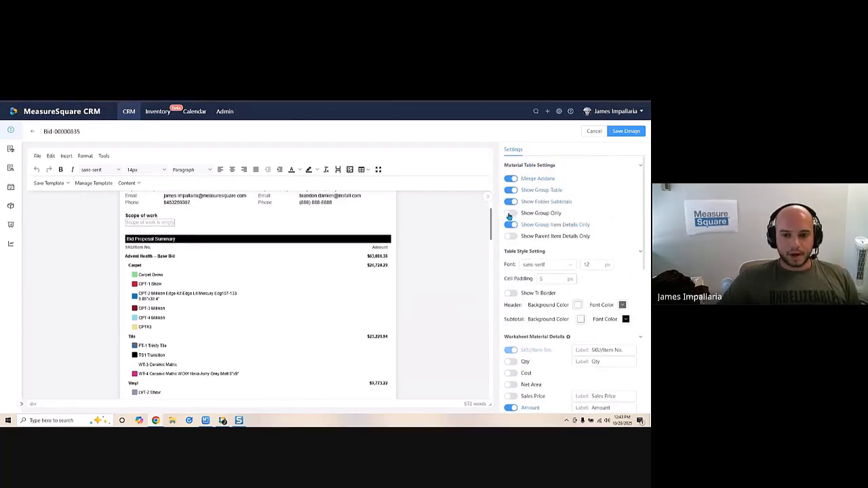
- Try showing only the groups and hiding the Amount column in the proposal table, and reverse both changes
{"action": "left_click", "coordinate": [511, 215]}
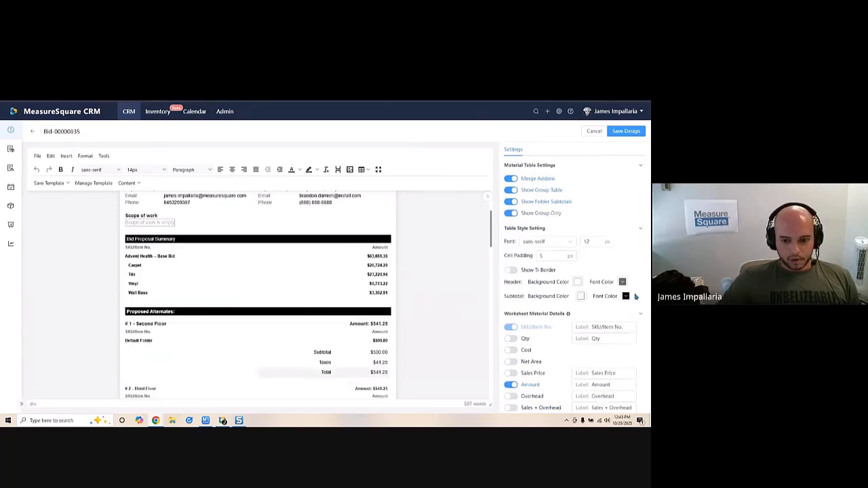
{"action": "scroll", "coordinate": [546, 312], "scroll_direction": "down", "scroll_amount": 1}
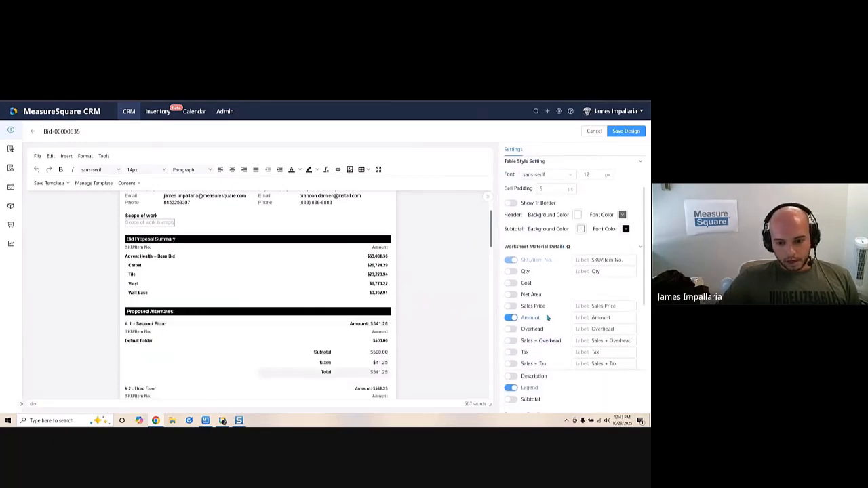
{"action": "left_click", "coordinate": [510, 317]}
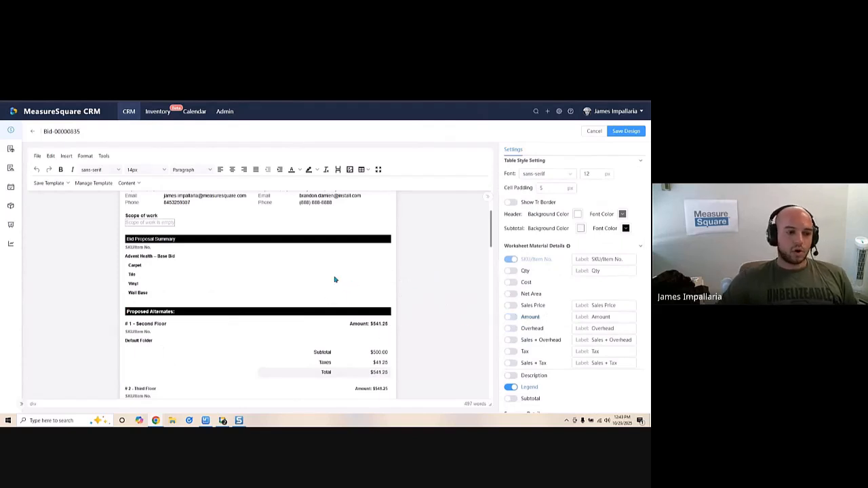
{"action": "left_click", "coordinate": [510, 317]}
{"action": "scroll", "coordinate": [515, 312], "scroll_direction": "up", "scroll_amount": 1}
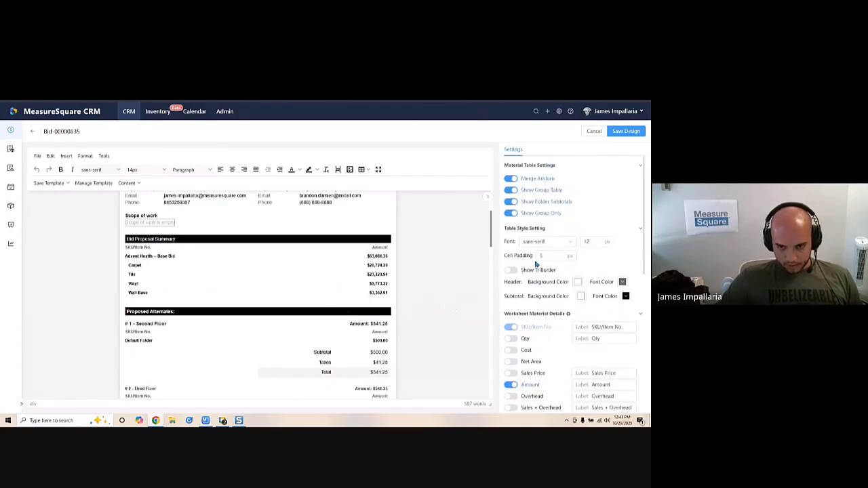
{"action": "left_click", "coordinate": [511, 213]}
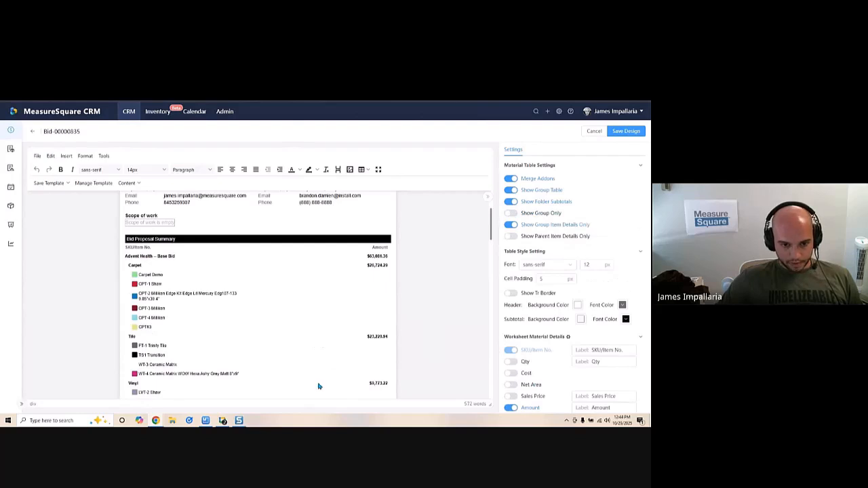
- Examine the redesigned proposal's base bid groups, proposed alternates, summary and grand total, and the worksheet and summary detail settings
{"action": "scroll", "coordinate": [319, 339], "scroll_direction": "down", "scroll_amount": 5}
{"action": "scroll", "coordinate": [318, 338], "scroll_direction": "up", "scroll_amount": 5}
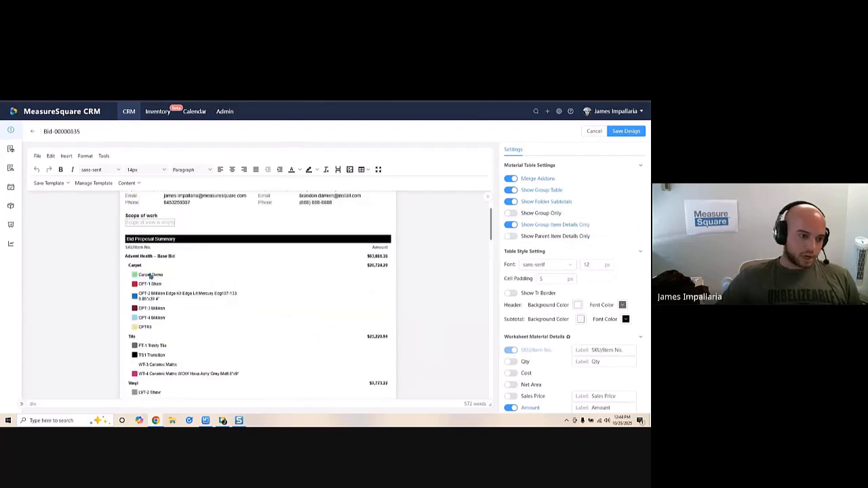
{"action": "scroll", "coordinate": [152, 274], "scroll_direction": "down", "scroll_amount": 1}
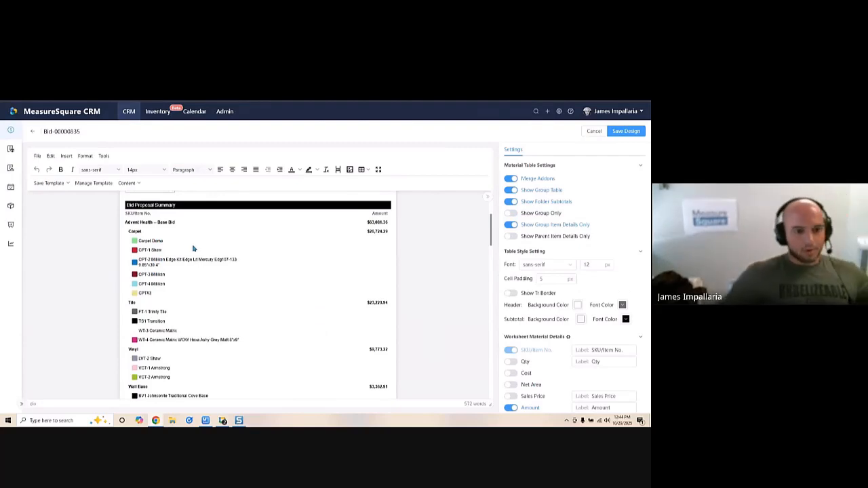
{"action": "scroll", "coordinate": [250, 264], "scroll_direction": "down", "scroll_amount": 1}
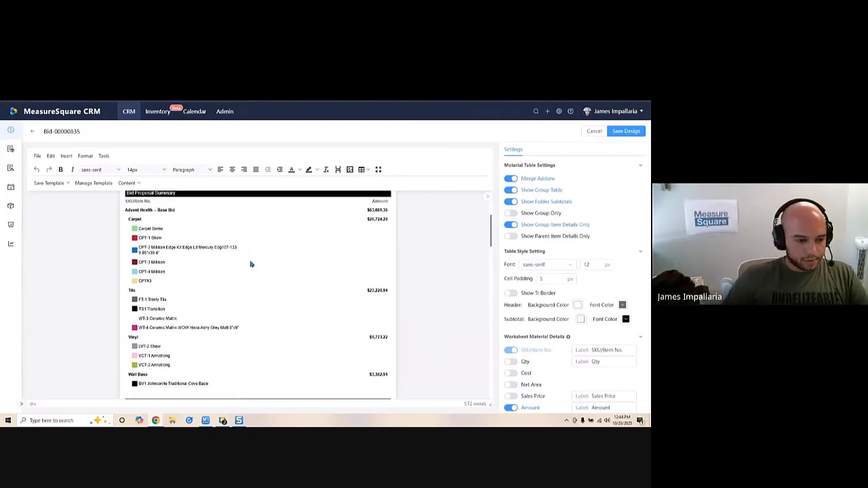
{"action": "scroll", "coordinate": [251, 264], "scroll_direction": "down", "scroll_amount": 3}
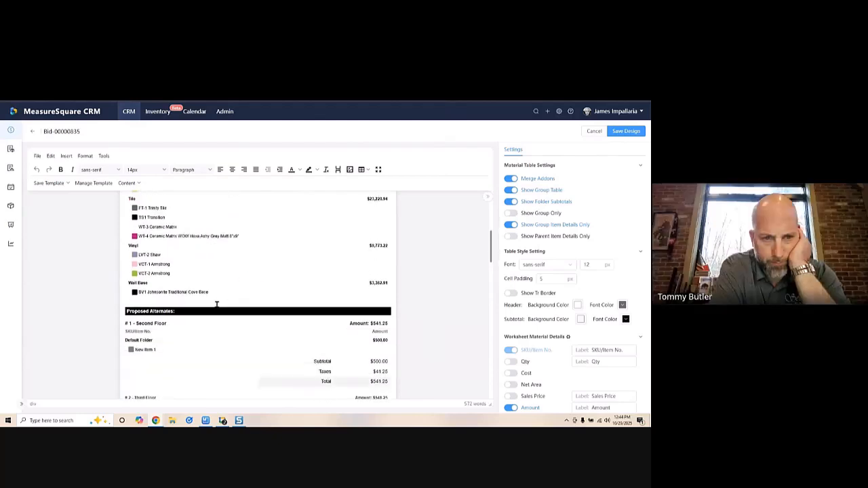
{"action": "scroll", "coordinate": [204, 299], "scroll_direction": "down", "scroll_amount": 3}
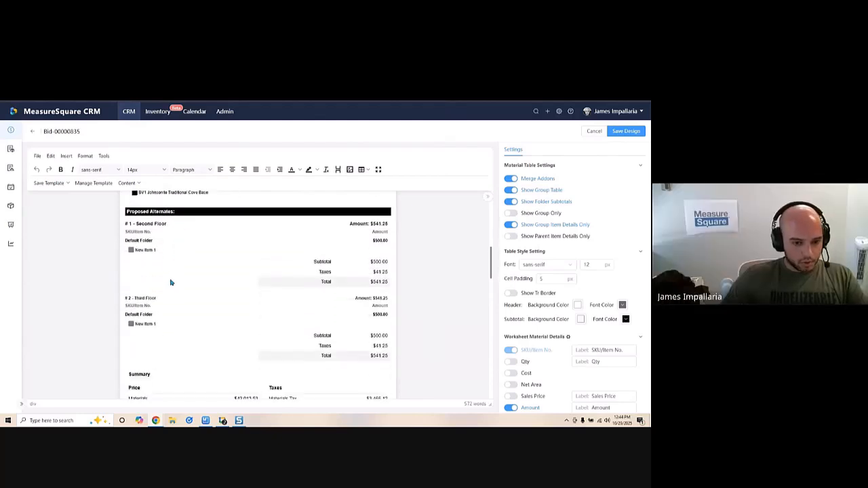
{"action": "scroll", "coordinate": [224, 338], "scroll_direction": "down", "scroll_amount": 2}
{"action": "scroll", "coordinate": [244, 332], "scroll_direction": "up", "scroll_amount": 2}
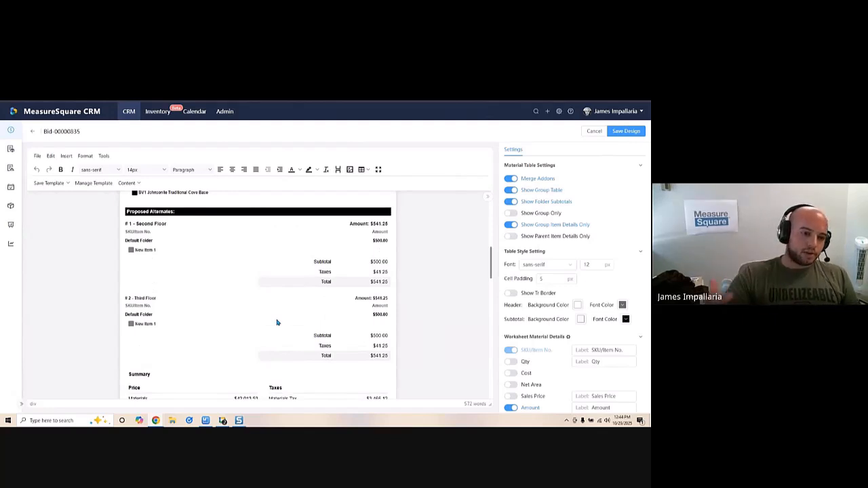
{"action": "scroll", "coordinate": [277, 322], "scroll_direction": "down", "scroll_amount": 4}
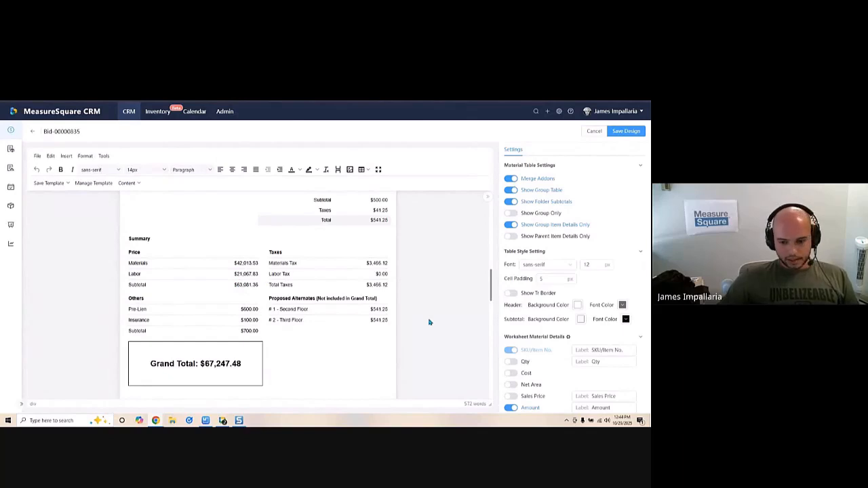
{"action": "scroll", "coordinate": [550, 339], "scroll_direction": "down", "scroll_amount": 3}
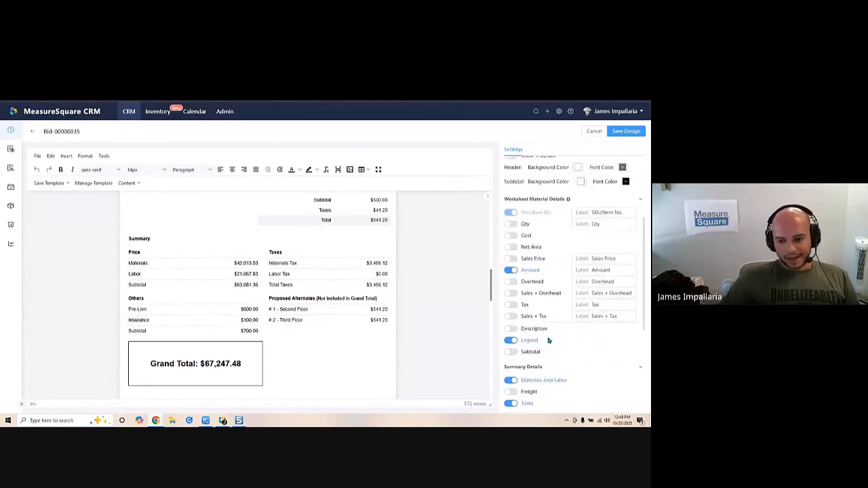
- Hide the Materials And Labor and Taxes breakdowns in the proposal's summary details
{"action": "scroll", "coordinate": [549, 340], "scroll_direction": "down", "scroll_amount": 3}
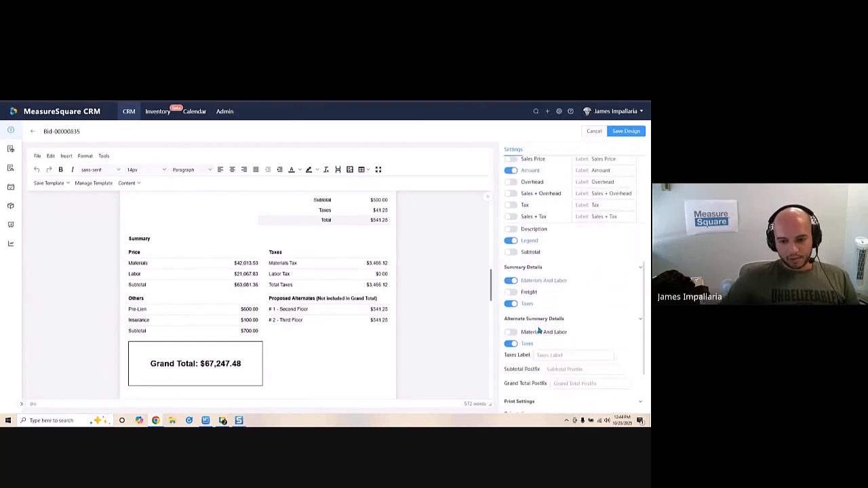
{"action": "left_click", "coordinate": [509, 281]}
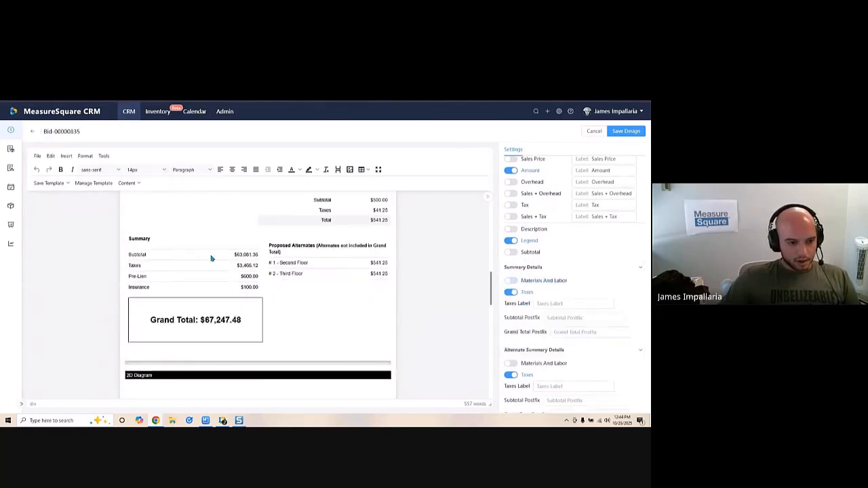
{"action": "left_click", "coordinate": [511, 293]}
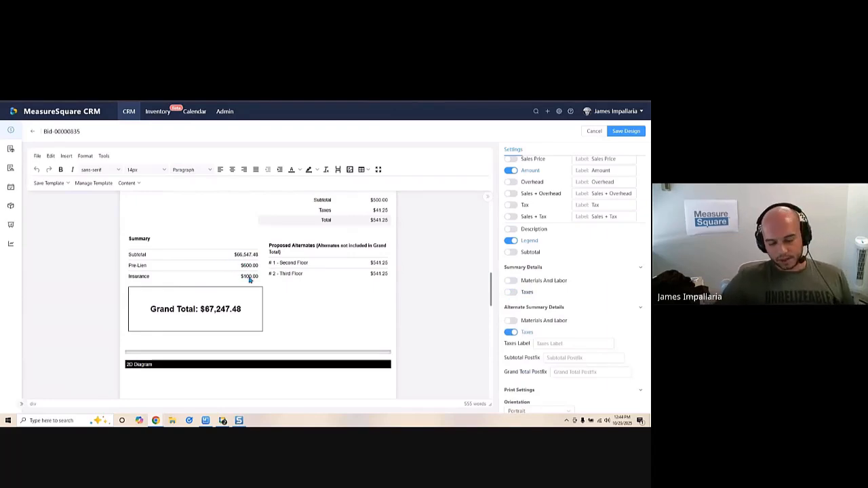
- Examine the proposal's summary, alternates, grand total, inclusions and exclusions, terms, acceptance section and header
{"action": "scroll", "coordinate": [340, 321], "scroll_direction": "down", "scroll_amount": 8}
{"action": "scroll", "coordinate": [339, 322], "scroll_direction": "up", "scroll_amount": 9}
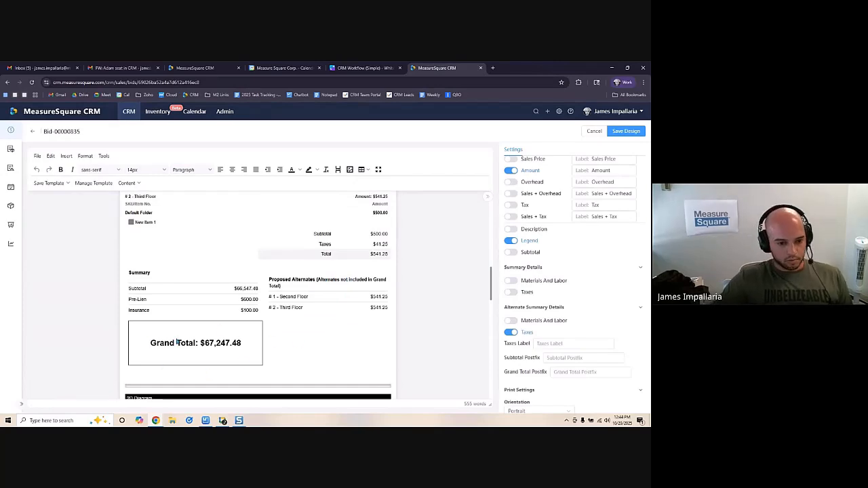
{"action": "scroll", "coordinate": [177, 343], "scroll_direction": "down", "scroll_amount": 5}
{"action": "scroll", "coordinate": [271, 312], "scroll_direction": "up", "scroll_amount": 3}
{"action": "scroll", "coordinate": [326, 298], "scroll_direction": "down", "scroll_amount": 3}
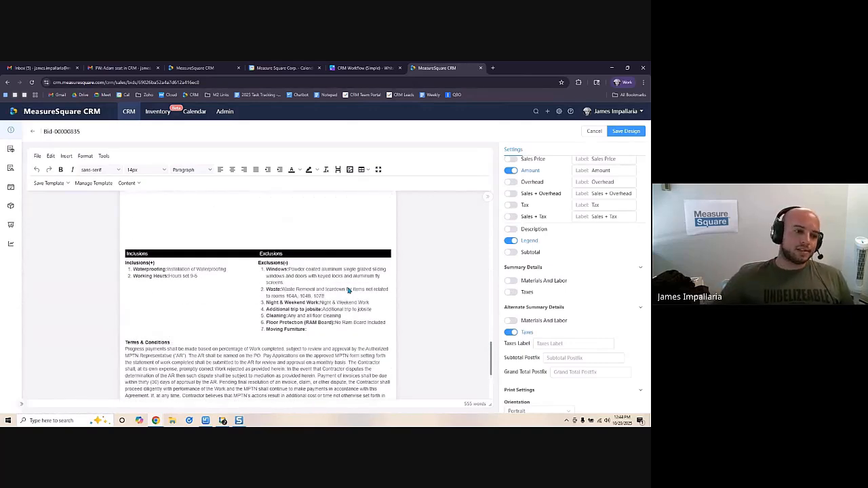
{"action": "scroll", "coordinate": [251, 282], "scroll_direction": "down", "scroll_amount": 3}
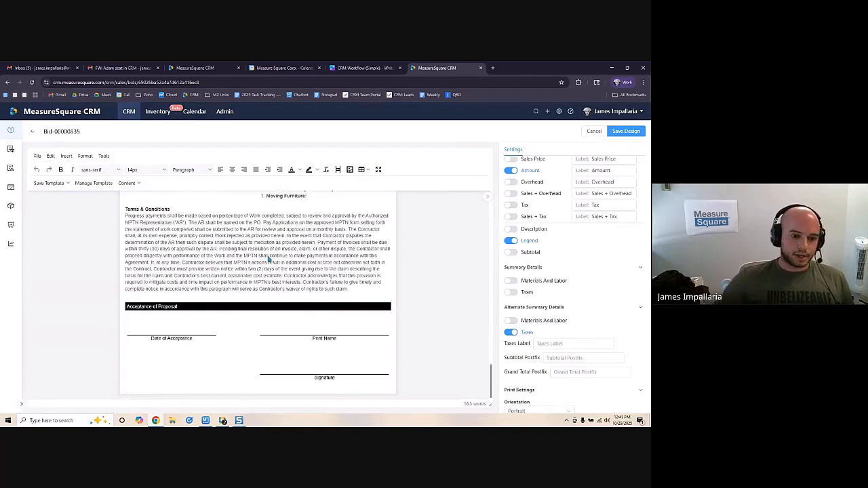
{"action": "scroll", "coordinate": [336, 301], "scroll_direction": "up", "scroll_amount": 10}
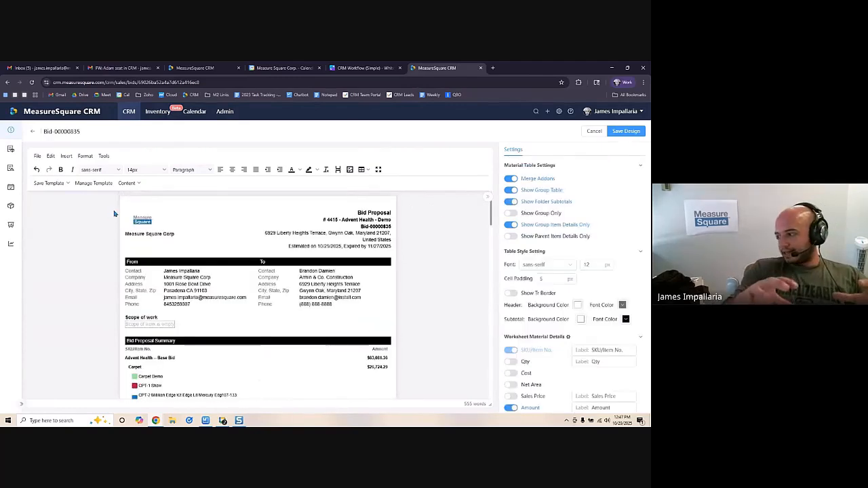
{"action": "scroll", "coordinate": [193, 264], "scroll_direction": "down", "scroll_amount": 3}
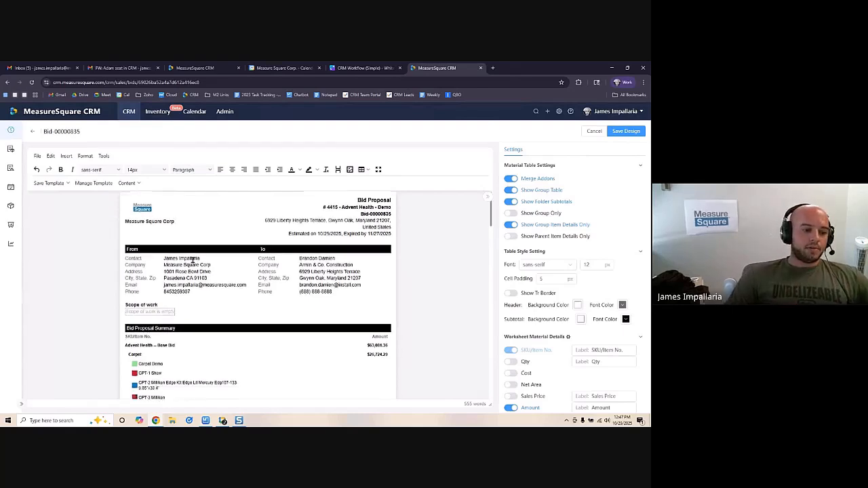
{"action": "scroll", "coordinate": [194, 269], "scroll_direction": "up", "scroll_amount": 3}
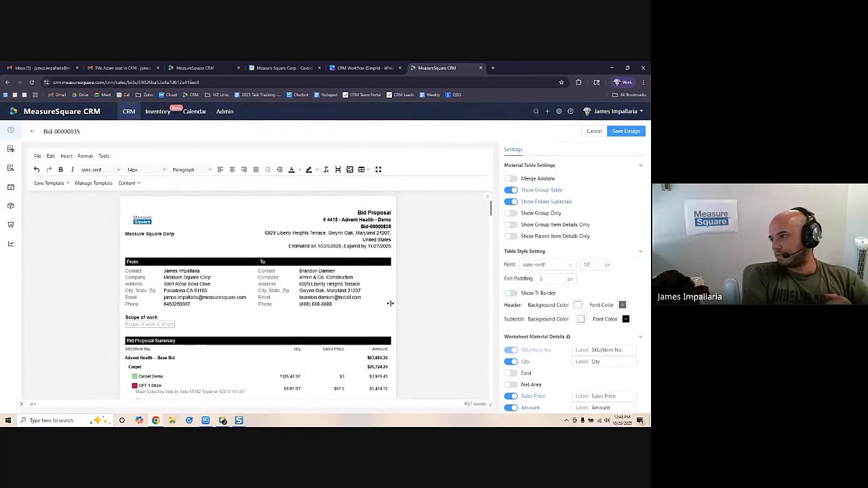
- Hide the Qty and Sales Price columns in the proposal's material table and save the design
{"action": "scroll", "coordinate": [389, 303], "scroll_direction": "down", "scroll_amount": 2}
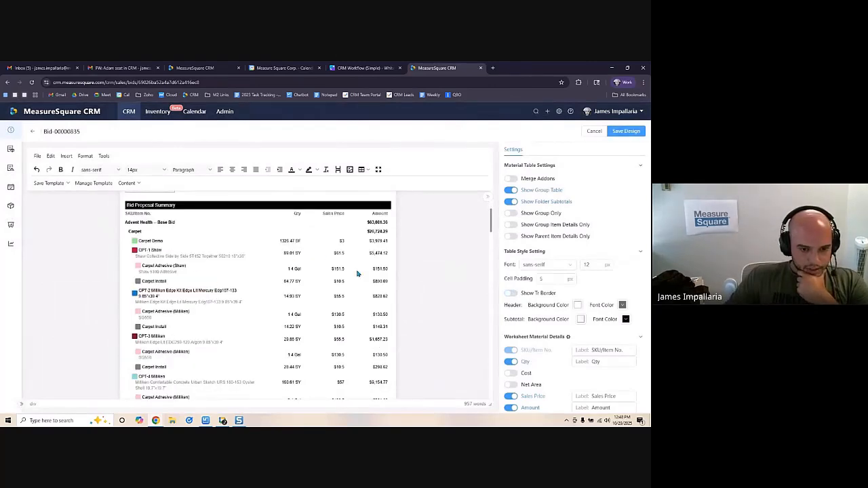
{"action": "scroll", "coordinate": [535, 309], "scroll_direction": "down", "scroll_amount": 1}
{"action": "scroll", "coordinate": [535, 308], "scroll_direction": "down", "scroll_amount": 2}
{"action": "left_click", "coordinate": [510, 226]}
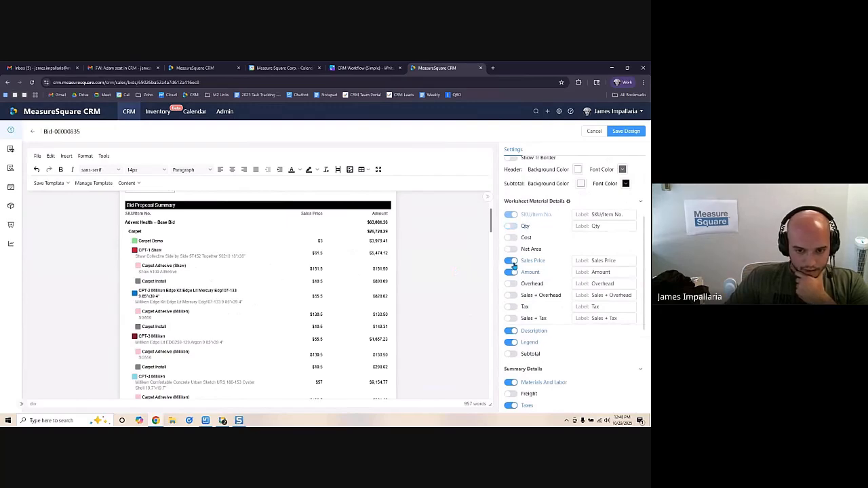
{"action": "left_click", "coordinate": [510, 261]}
{"action": "scroll", "coordinate": [226, 300], "scroll_direction": "up", "scroll_amount": 3}
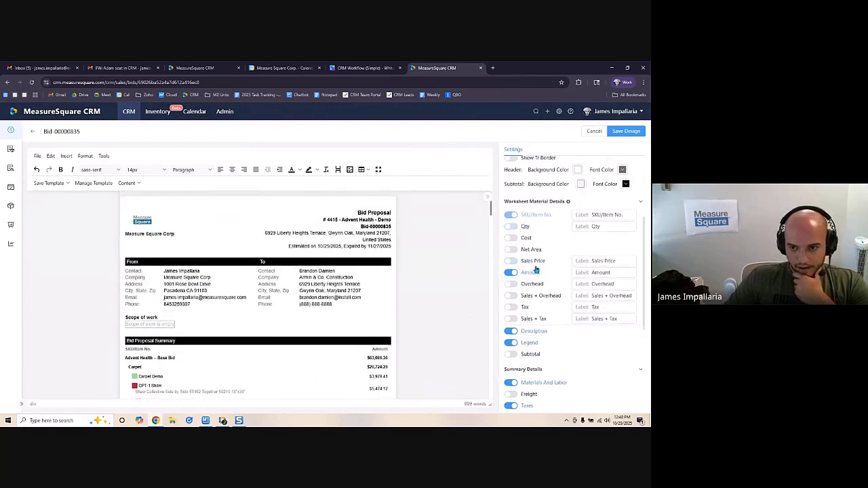
{"action": "scroll", "coordinate": [576, 203], "scroll_direction": "up", "scroll_amount": 2}
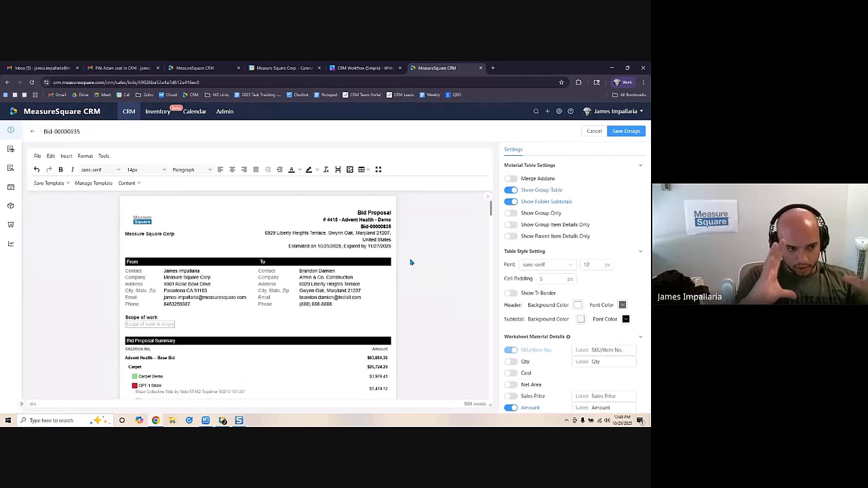
{"action": "left_click", "coordinate": [46, 183]}
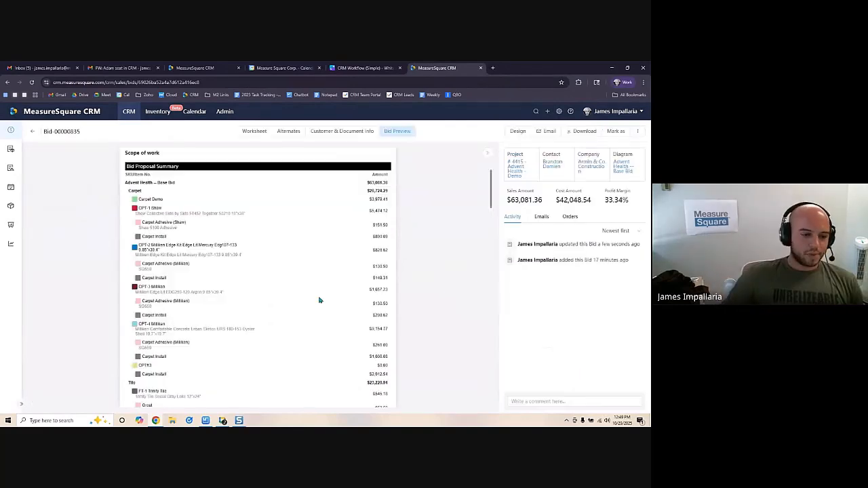
- Review the saved bid preview, start an email for the bid and check its message and View Bid link
{"action": "scroll", "coordinate": [319, 300], "scroll_direction": "down", "scroll_amount": 3}
{"action": "scroll", "coordinate": [300, 330], "scroll_direction": "up", "scroll_amount": 5}
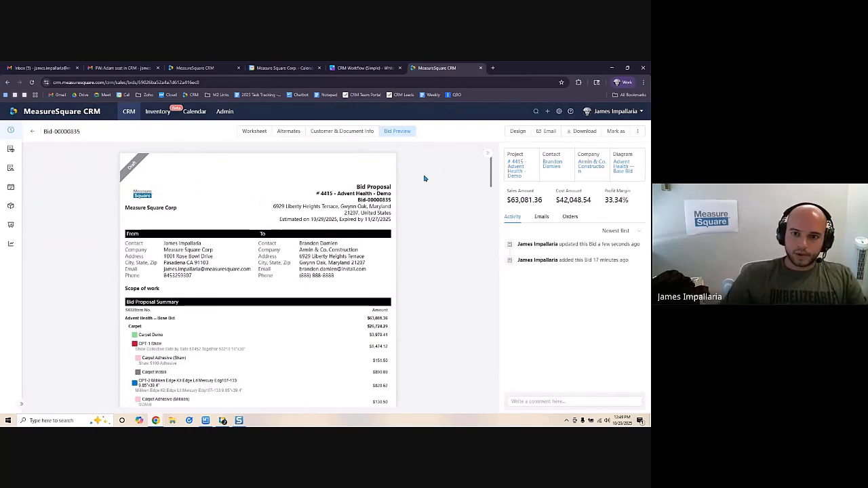
{"action": "left_click", "coordinate": [550, 132]}
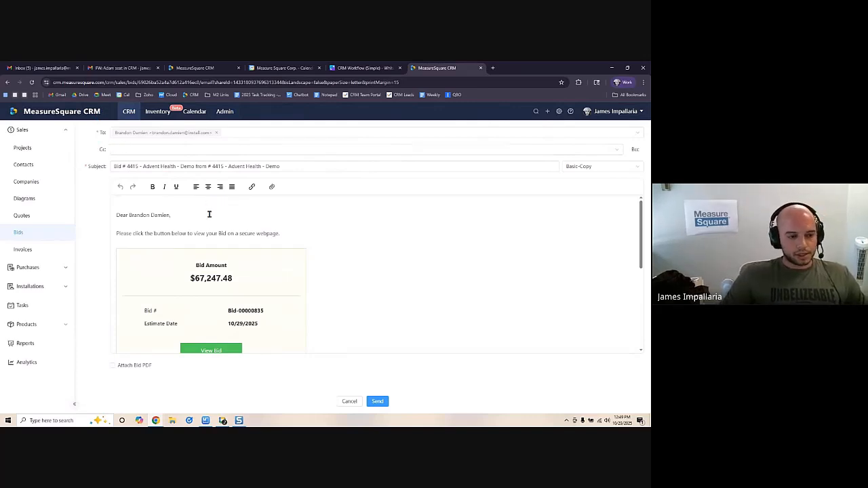
{"action": "scroll", "coordinate": [258, 253], "scroll_direction": "down", "scroll_amount": 1}
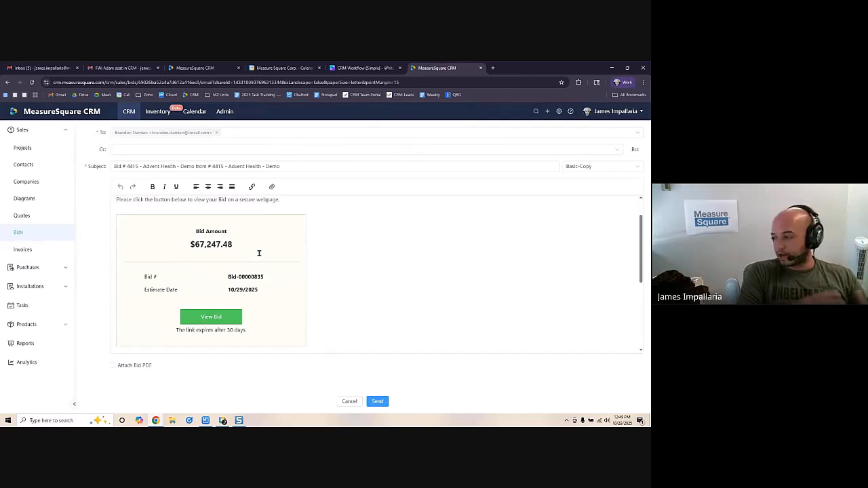
{"action": "scroll", "coordinate": [208, 265], "scroll_direction": "up", "scroll_amount": 1}
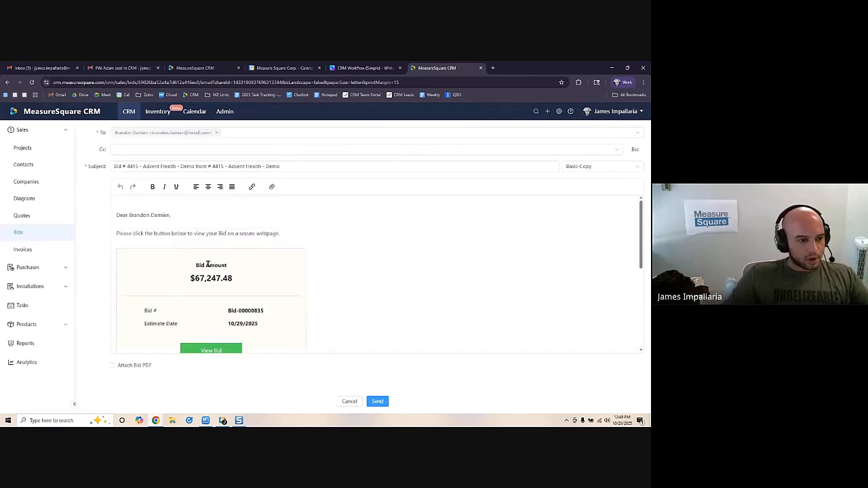
{"action": "scroll", "coordinate": [217, 319], "scroll_direction": "down", "scroll_amount": 1}
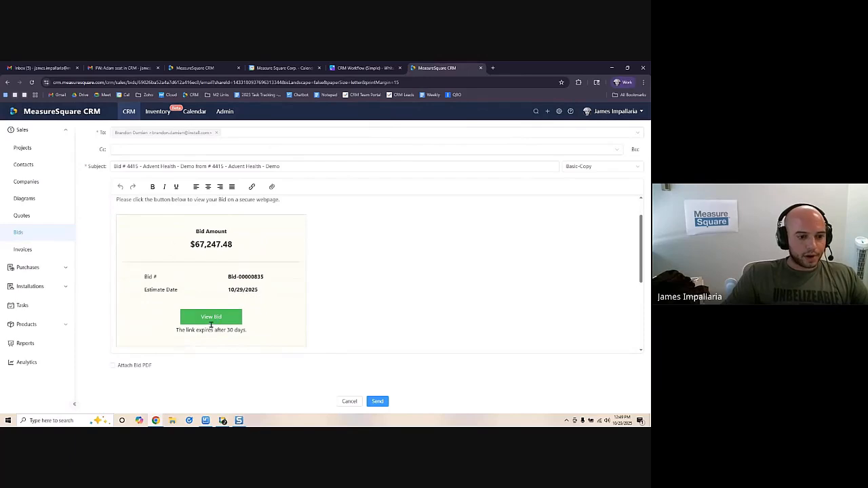
- Change the email's recipient to the sender's own address and send it with the bid PDF attached
{"action": "left_click", "coordinate": [217, 132]}
{"action": "type", "text": "ja"}
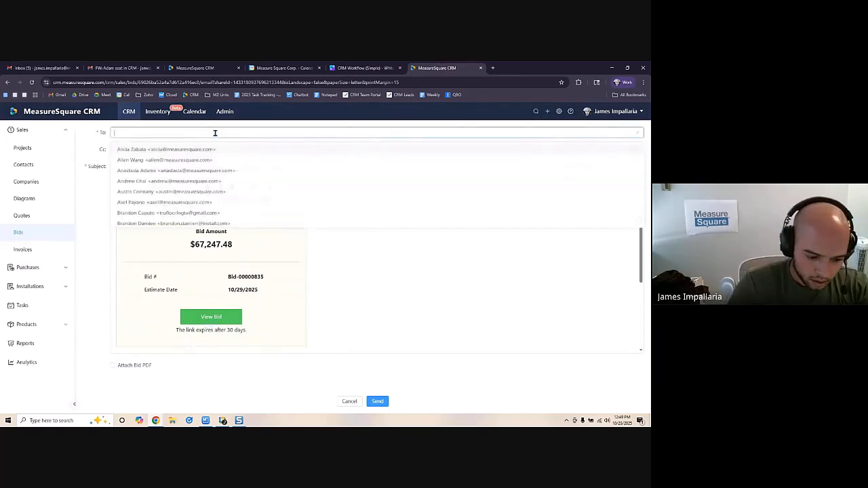
{"action": "type", "text": "mes."}
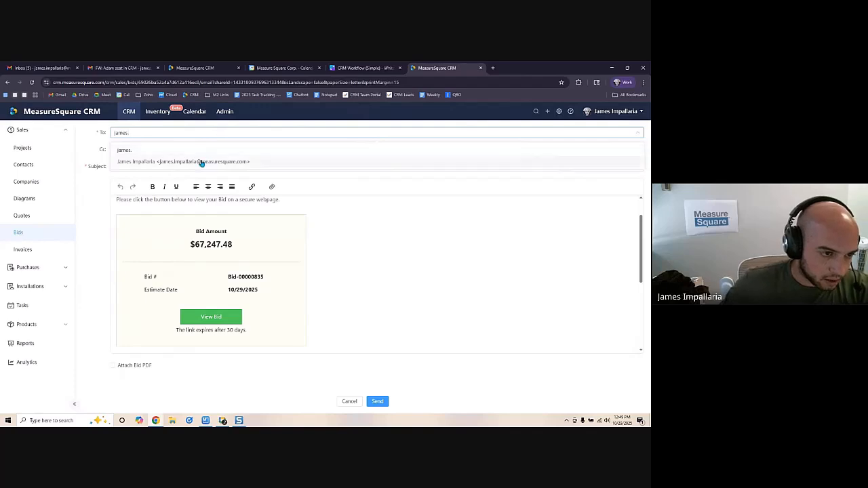
{"action": "left_click", "coordinate": [202, 162]}
{"action": "left_click", "coordinate": [389, 298]}
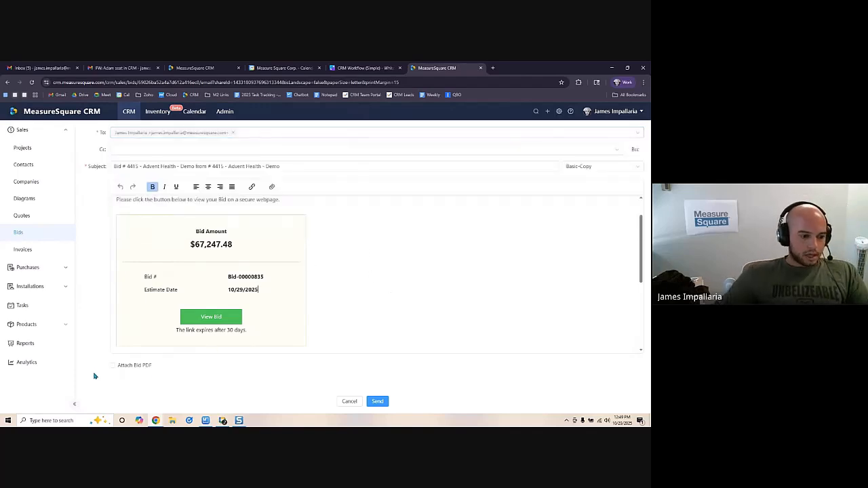
{"action": "left_click", "coordinate": [112, 365]}
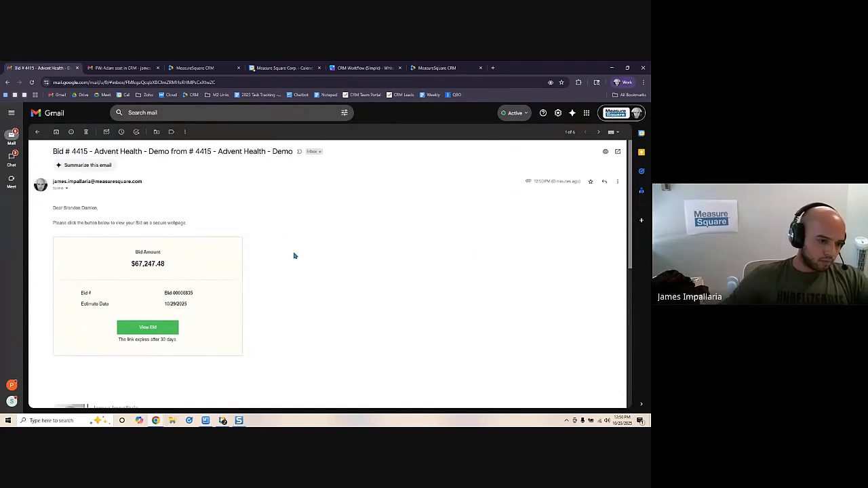
- Examine the received bid email in Gmail and its attached bid PDF, and close the attachment
{"action": "scroll", "coordinate": [294, 258], "scroll_direction": "down", "scroll_amount": 4}
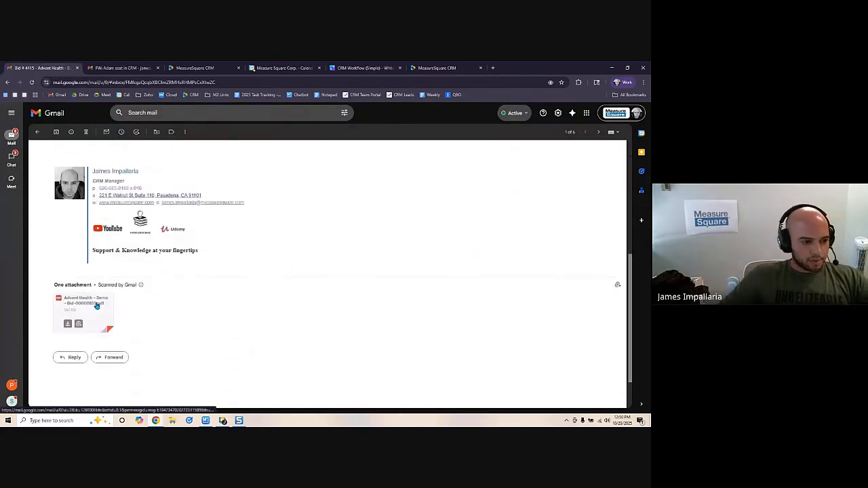
{"action": "left_click", "coordinate": [97, 306]}
{"action": "scroll", "coordinate": [419, 232], "scroll_direction": "down", "scroll_amount": 10}
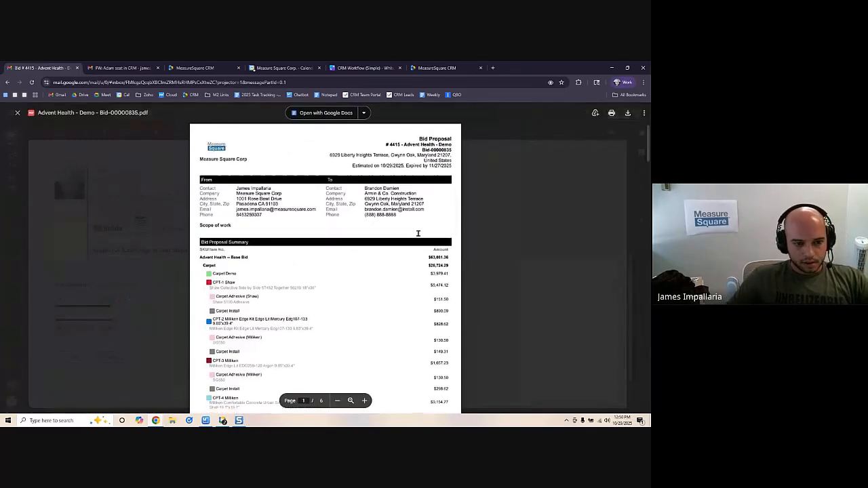
{"action": "scroll", "coordinate": [417, 234], "scroll_direction": "up", "scroll_amount": 10}
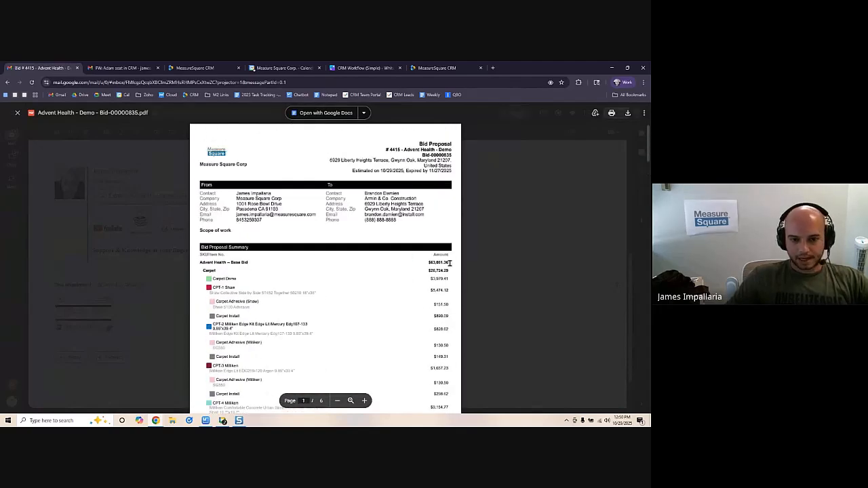
{"action": "left_click", "coordinate": [515, 252]}
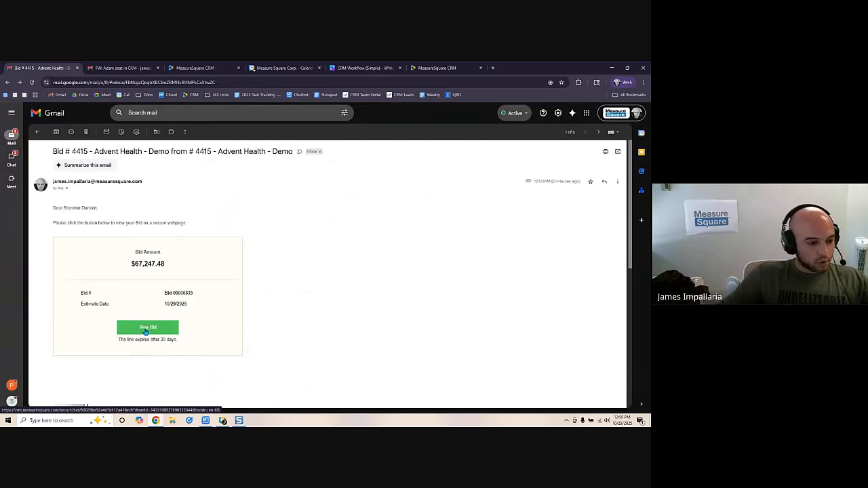
- Open the bid's secure webpage from the email, return to the bid in MeasureSquare CRM and refresh its status
{"action": "left_click", "coordinate": [146, 330]}
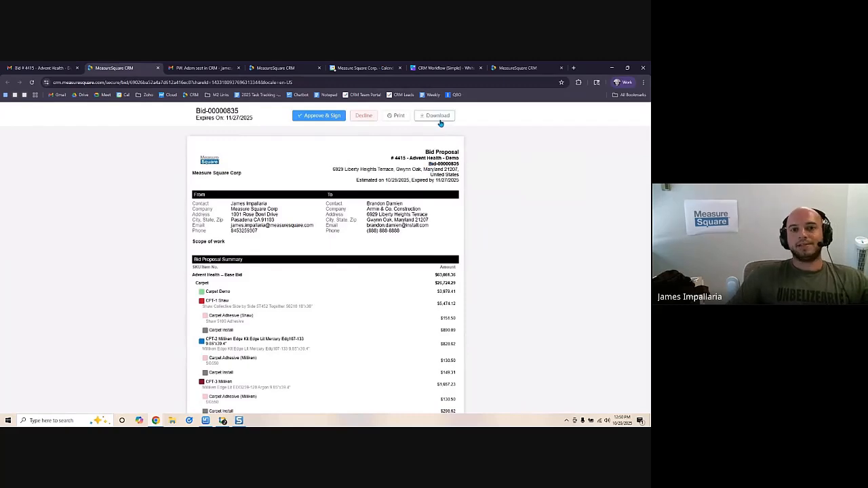
{"action": "left_click", "coordinate": [278, 68]}
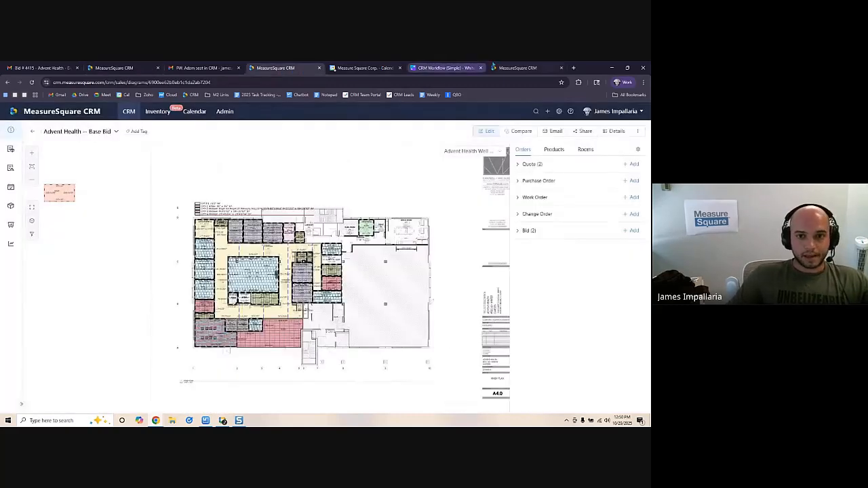
{"action": "left_click", "coordinate": [517, 68]}
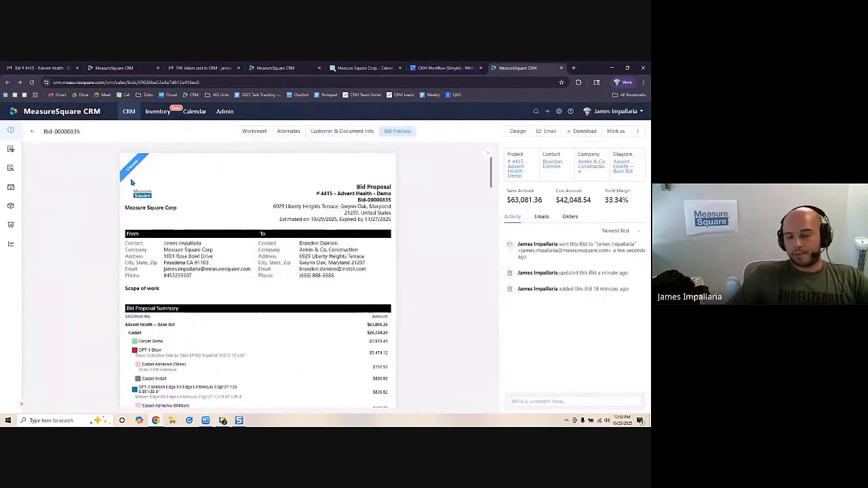
{"action": "key", "text": "F5"}
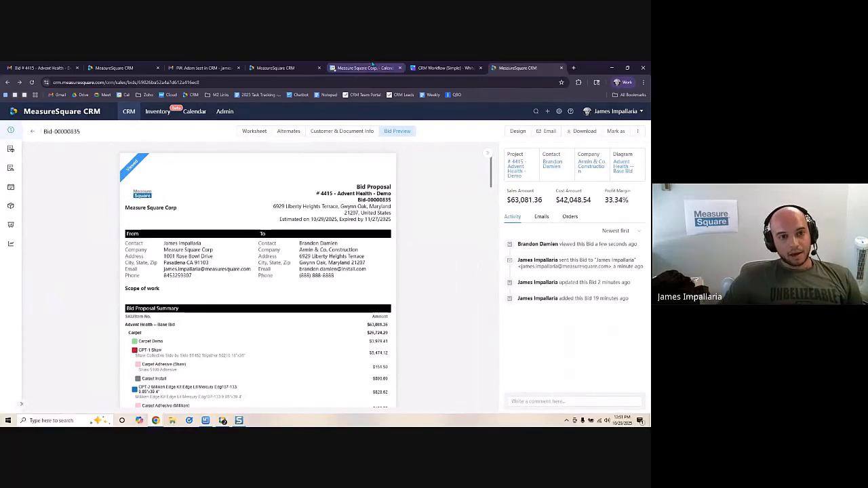
- Mark the bid as Approved and highlight its sales amount
{"action": "left_click", "coordinate": [619, 134]}
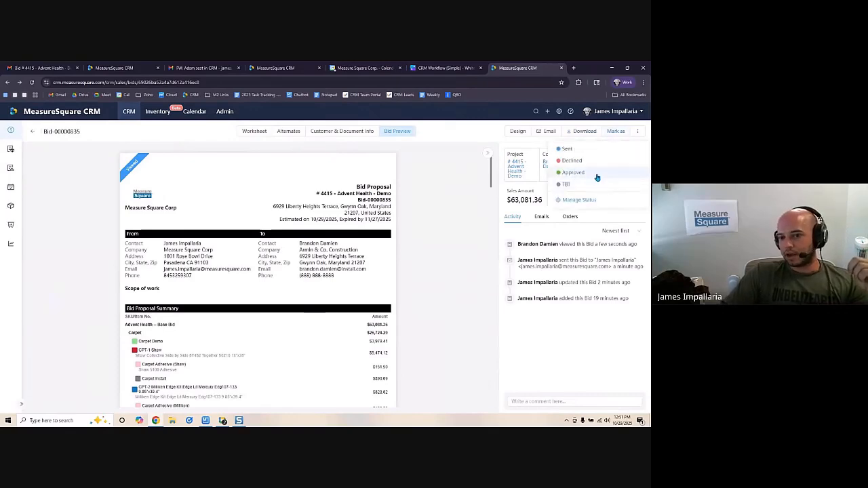
{"action": "left_click", "coordinate": [598, 173]}
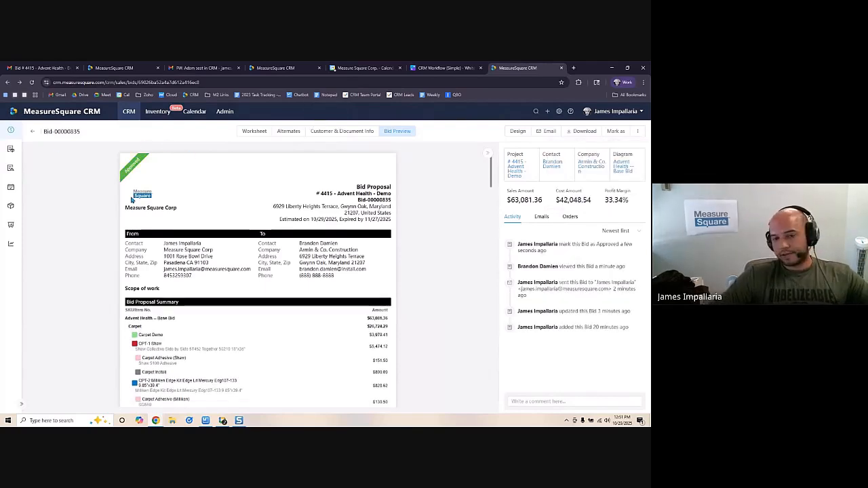
{"action": "left_click_drag", "start_coordinate": [547, 200], "coordinate": [510, 201]}
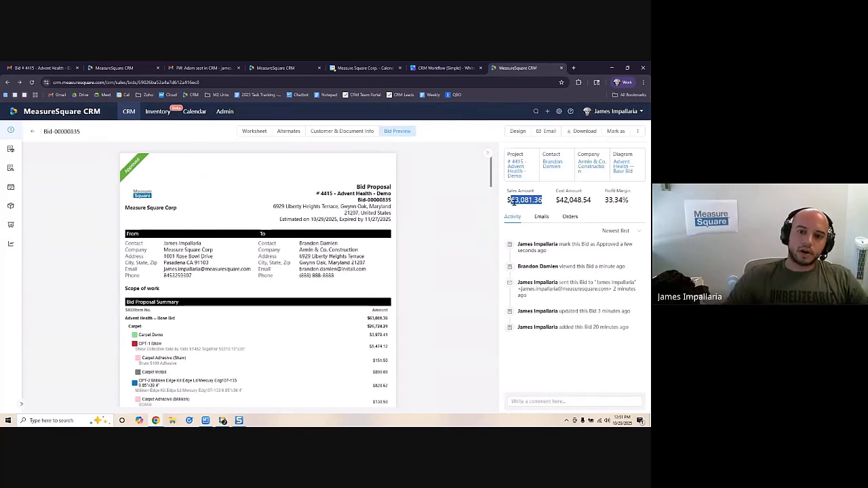
- Open the dashboard of the bid's linked project and examine its Cost vs. Account Payable breakdown
{"action": "left_click", "coordinate": [514, 169]}
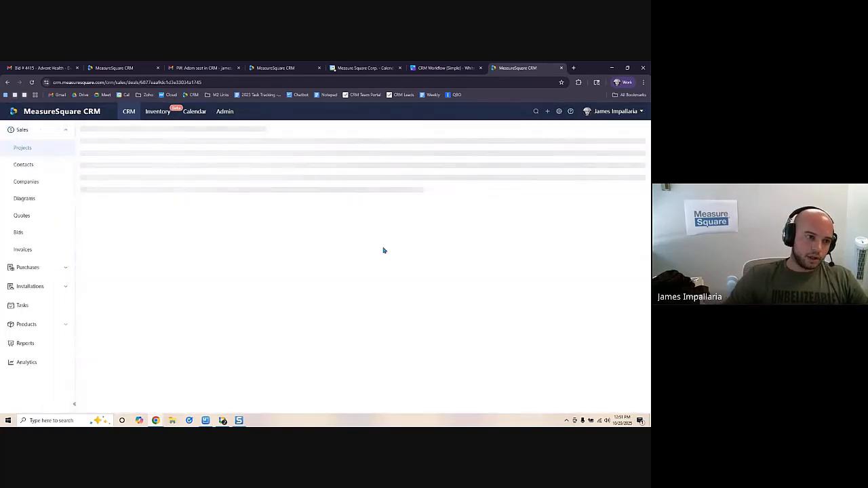
{"action": "left_click", "coordinate": [175, 187]}
{"action": "left_click", "coordinate": [129, 187]}
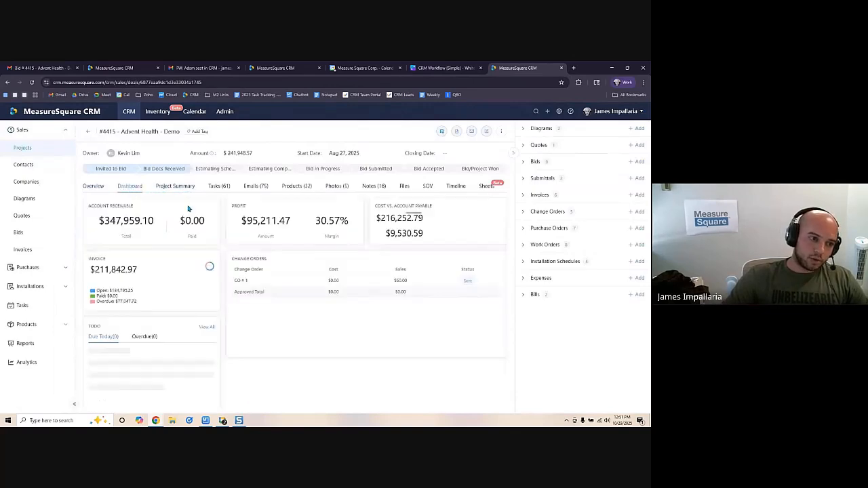
{"action": "mouse_move", "coordinate": [465, 225]}
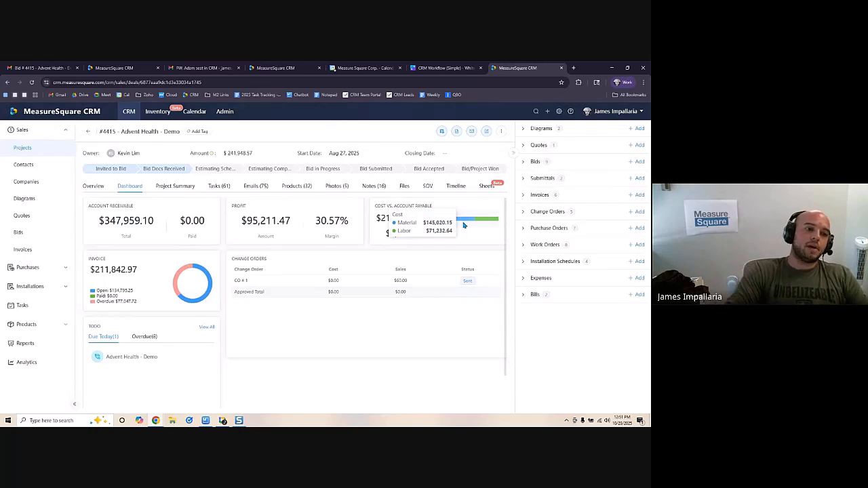